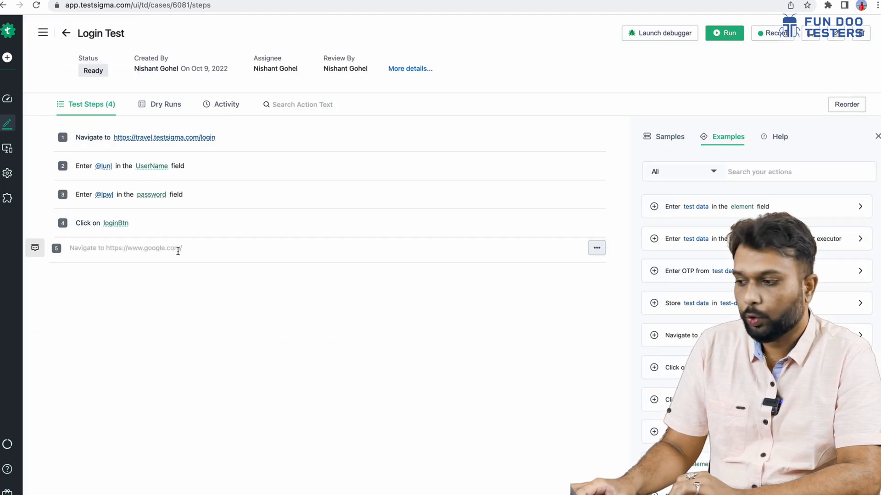
# - Leave the Login Test case, start a new test suite and name it "Smoke Tests"
pyautogui.click(66, 33)
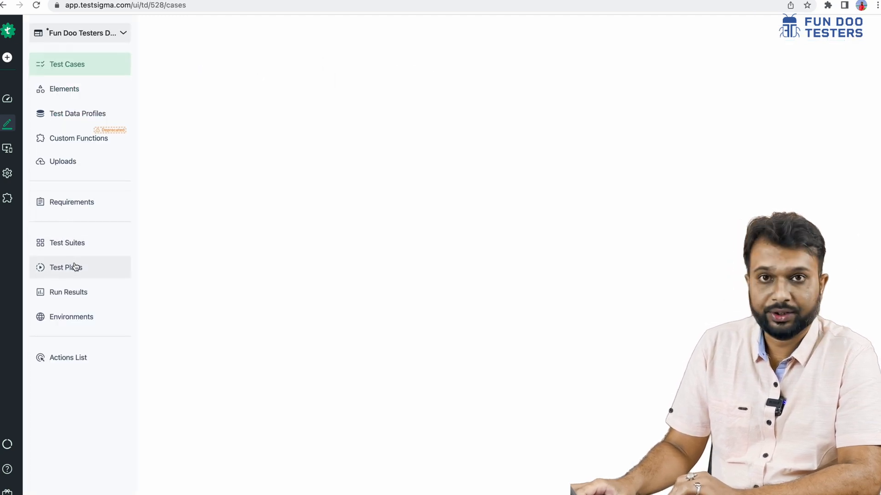
pyautogui.click(78, 243)
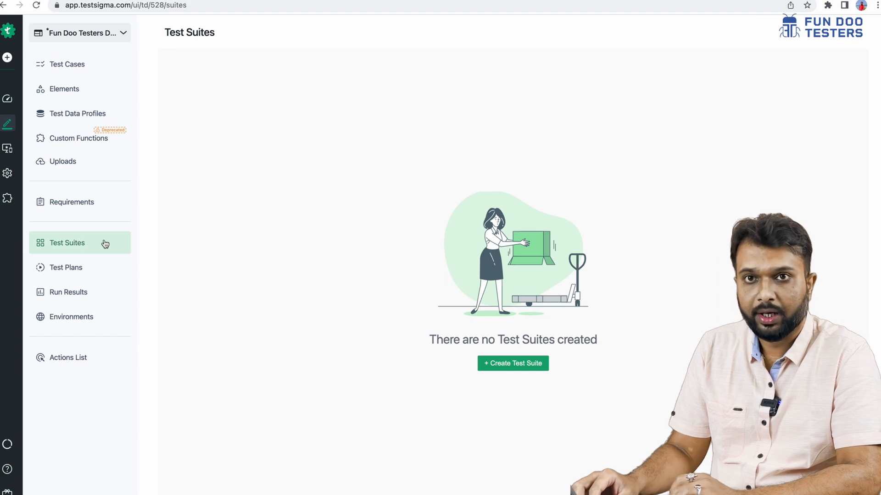
pyautogui.click(509, 364)
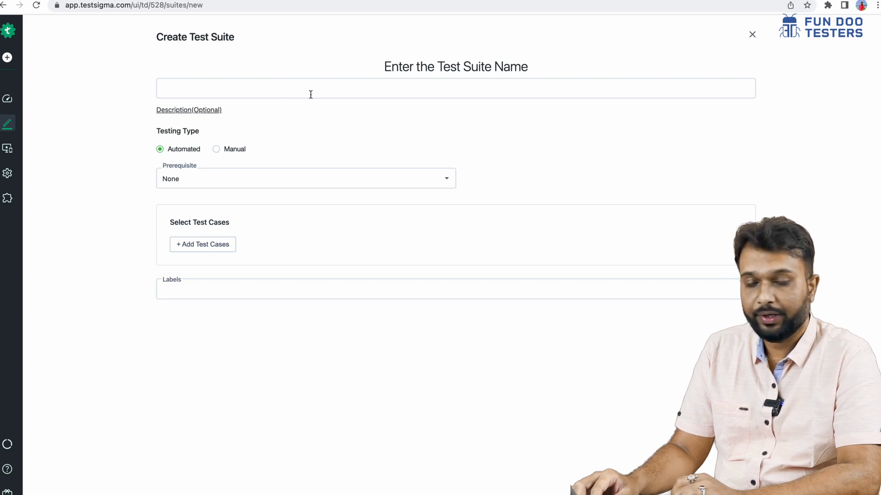
pyautogui.click(311, 94)
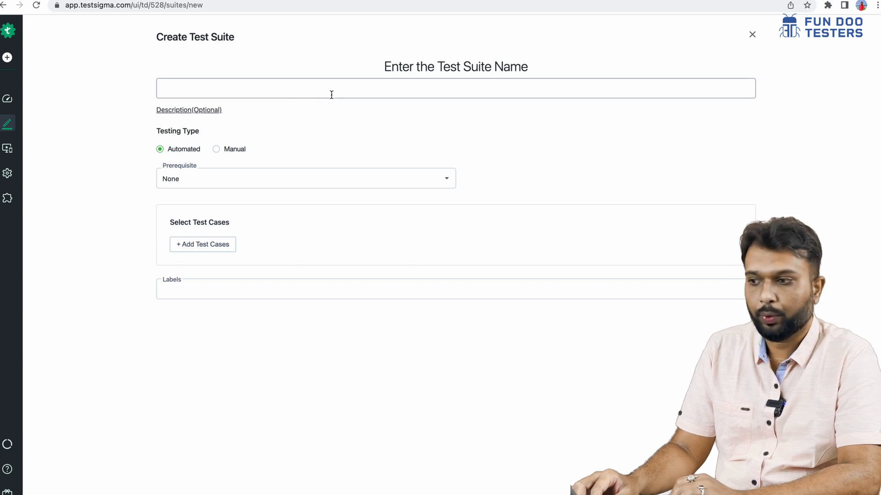
pyautogui.click(241, 91)
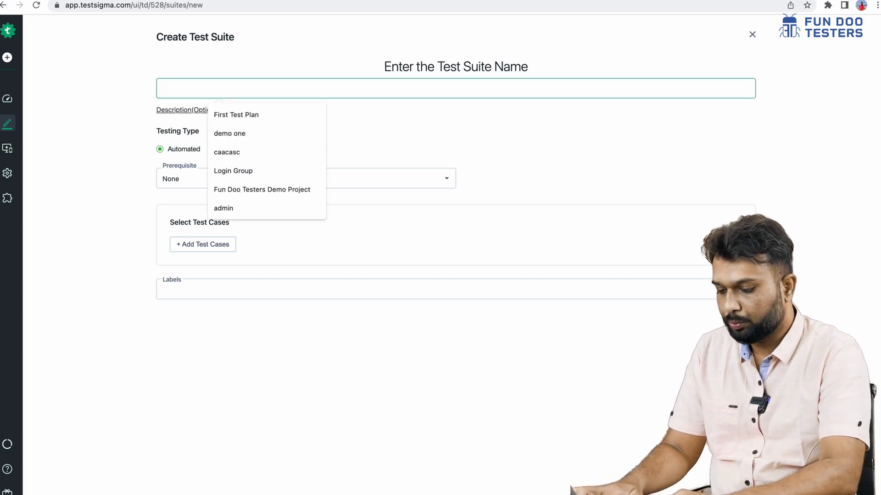
pyautogui.write('Smoke')
pyautogui.write('Tests')
pyautogui.click(225, 102)
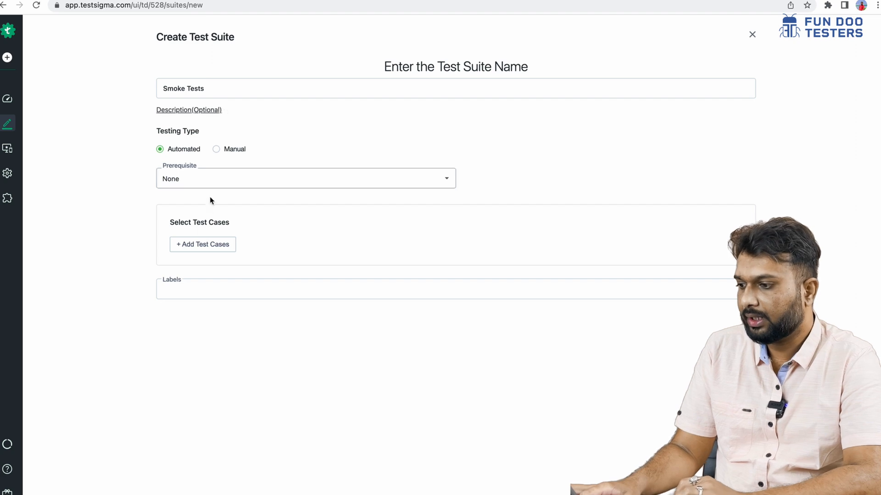
# - Add the Login Test case to the new suite's selected test cases
pyautogui.click(206, 246)
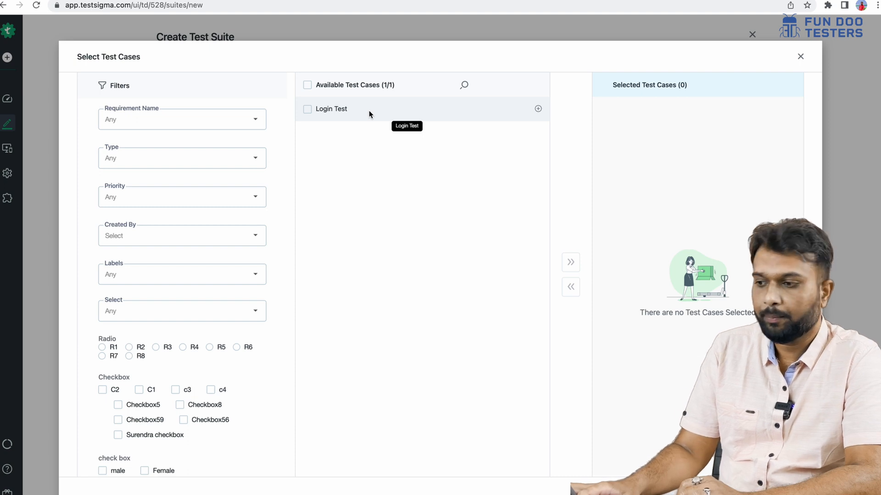
pyautogui.click(308, 110)
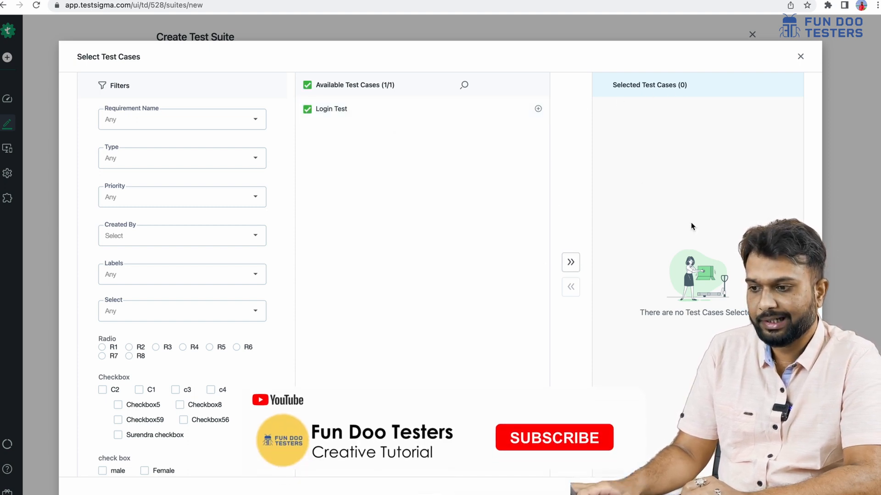
pyautogui.click(570, 262)
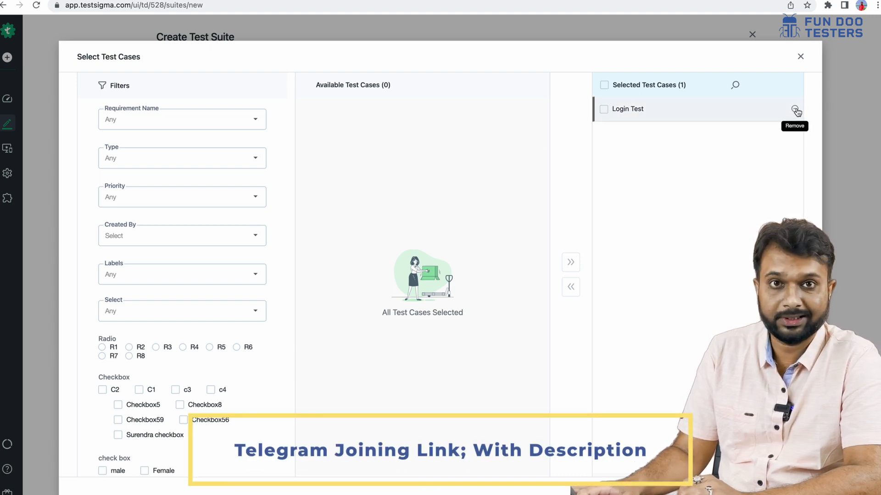
# - Remove Login Test from the suite's selected test cases
pyautogui.click(605, 110)
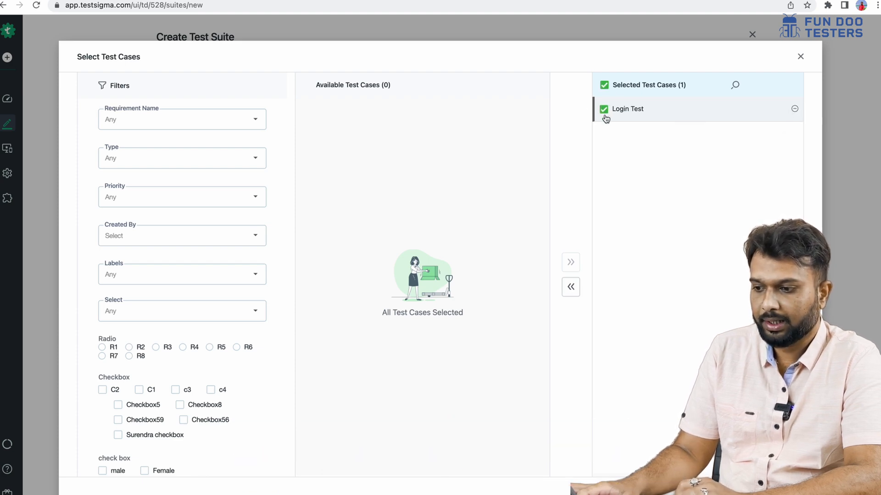
pyautogui.click(571, 288)
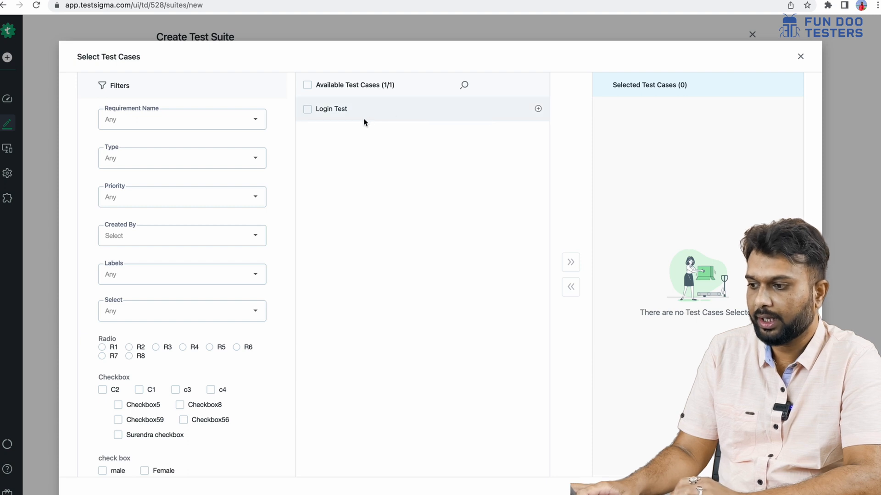
# - Move Login Test back into the selected test cases and create the Smoke Tests suite
pyautogui.click(308, 109)
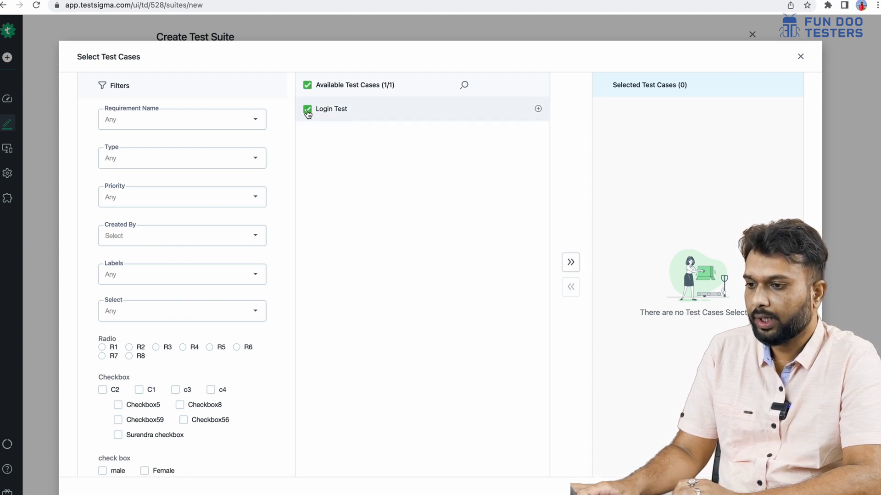
pyautogui.click(570, 262)
pyautogui.click(780, 490)
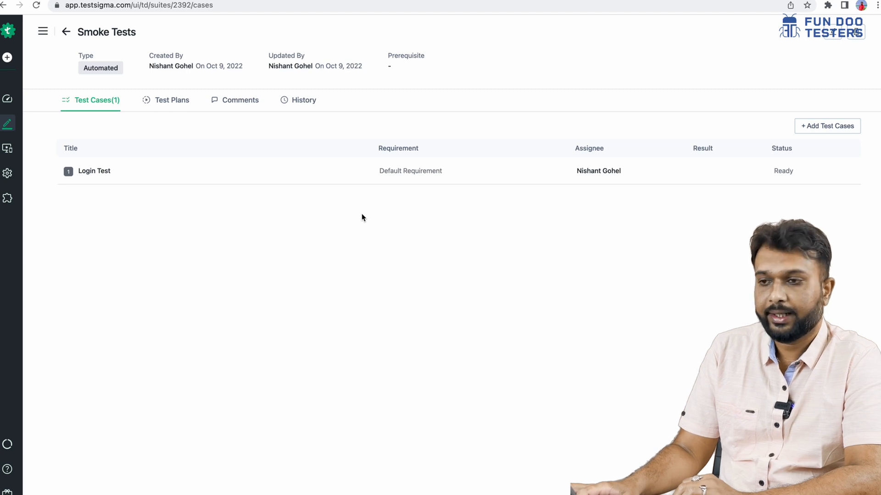
# - Leave the Smoke Tests suite, check the list of test suites and start creating a new test plan
pyautogui.click(69, 36)
pyautogui.click(83, 268)
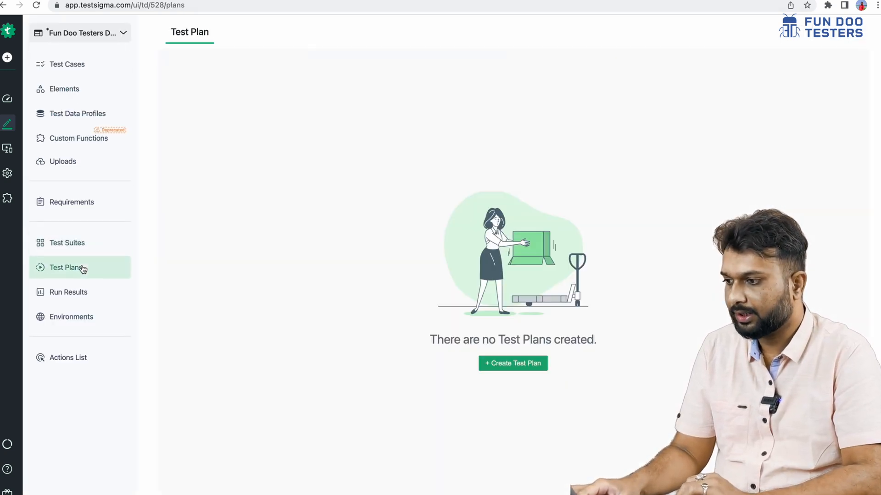
pyautogui.click(54, 242)
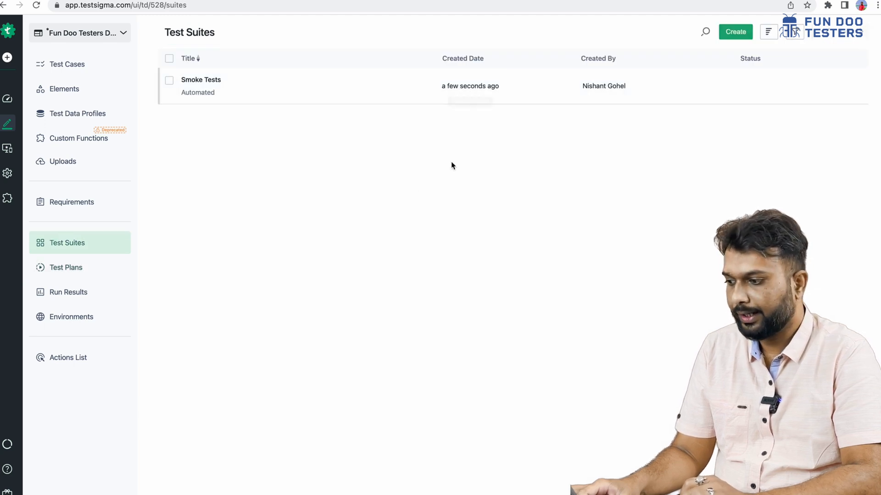
pyautogui.click(97, 272)
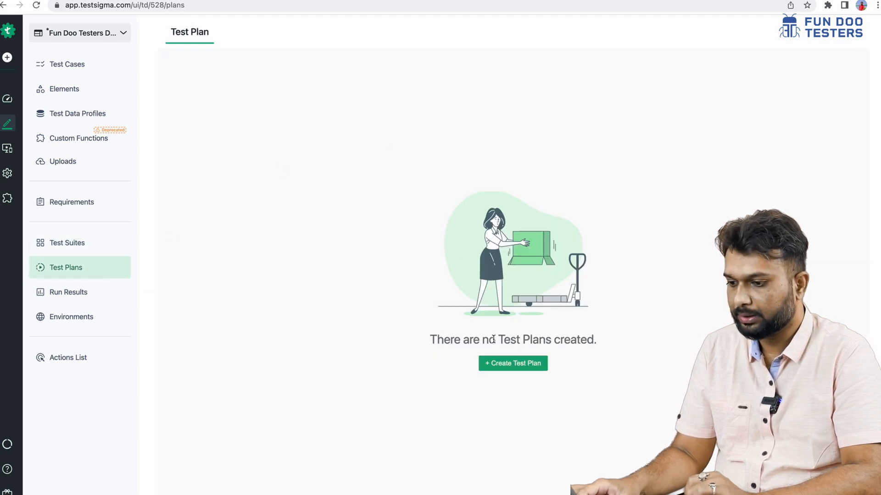
pyautogui.click(520, 365)
# - Name the test plan "To test application on Google chrome" and proceed to the test machines and suites selection
pyautogui.click(342, 177)
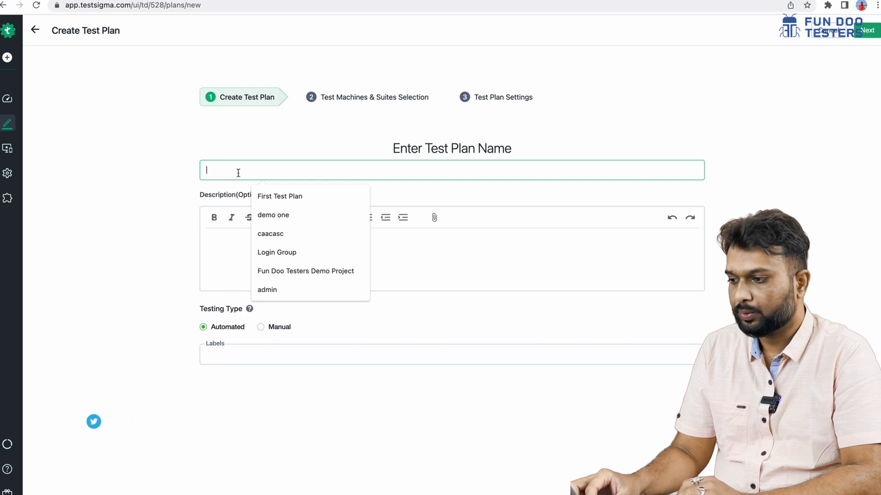
pyautogui.click(171, 187)
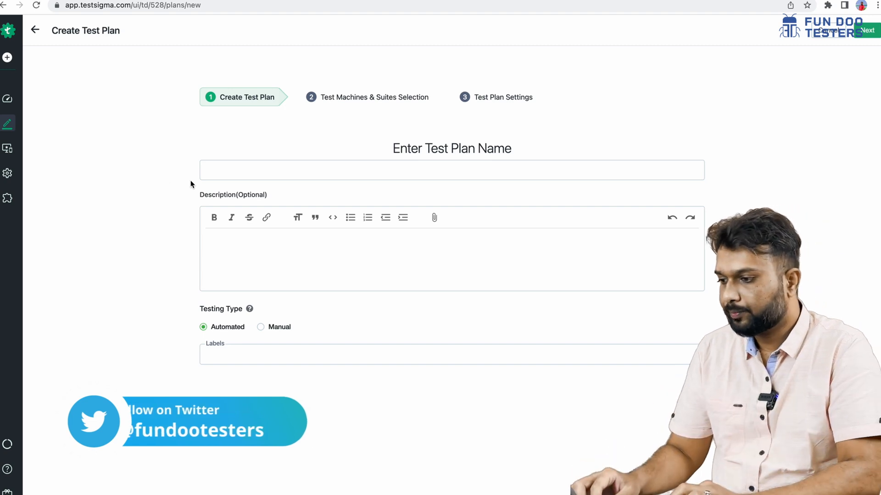
pyautogui.click(216, 170)
pyautogui.write('Test')
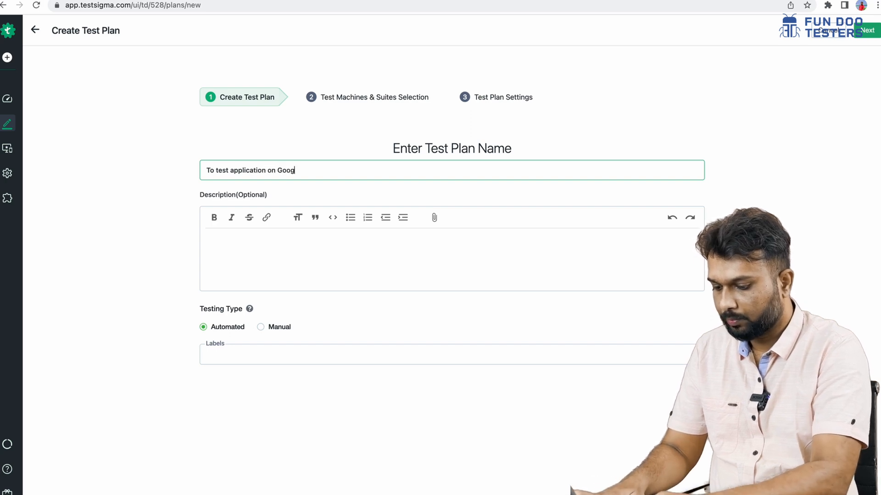
pyautogui.write('me')
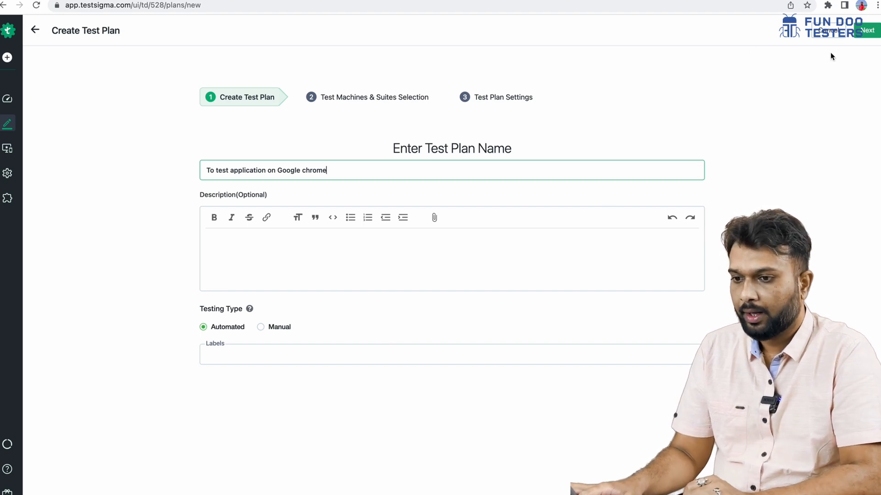
pyautogui.click(873, 33)
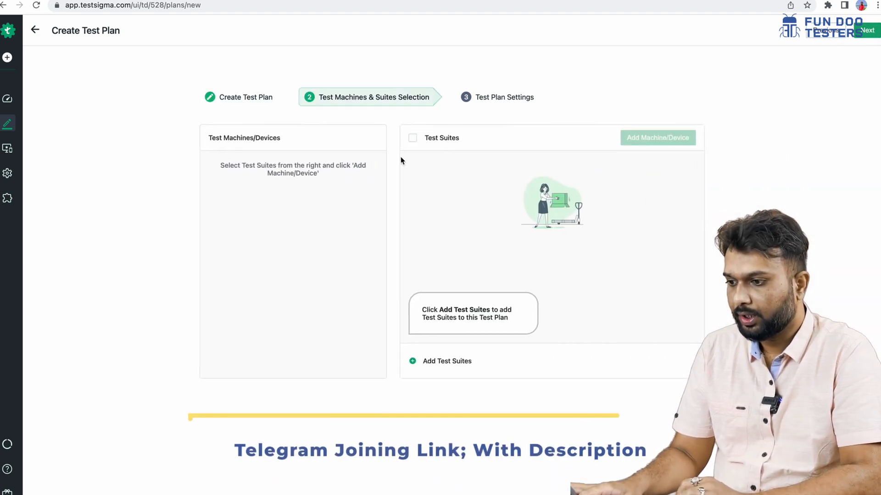
# - Add the Smoke Tests suite to the test plan
pyautogui.click(434, 360)
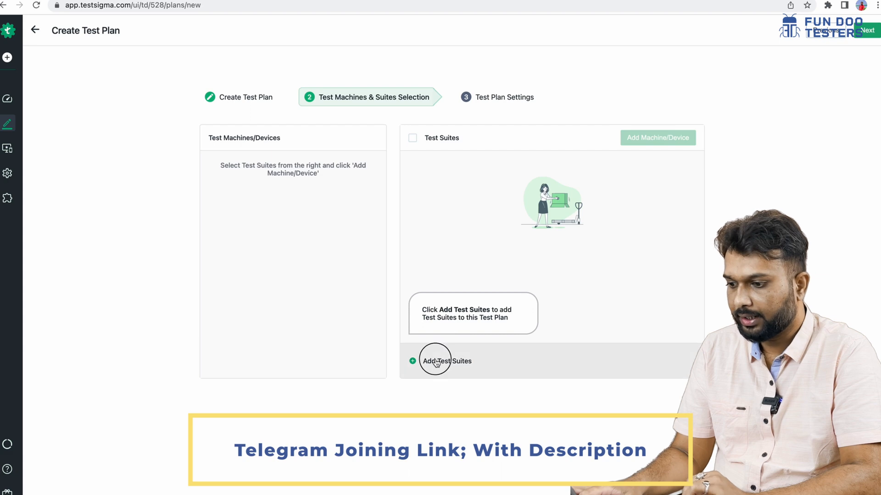
pyautogui.click(316, 124)
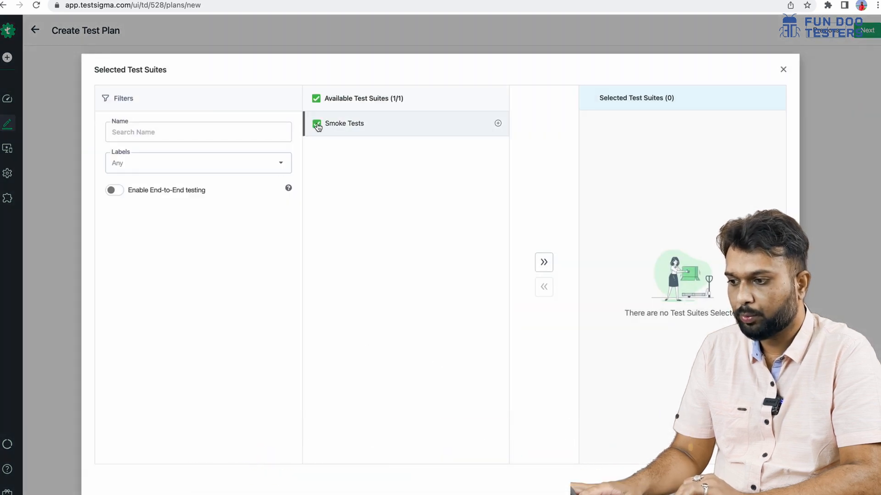
pyautogui.click(545, 264)
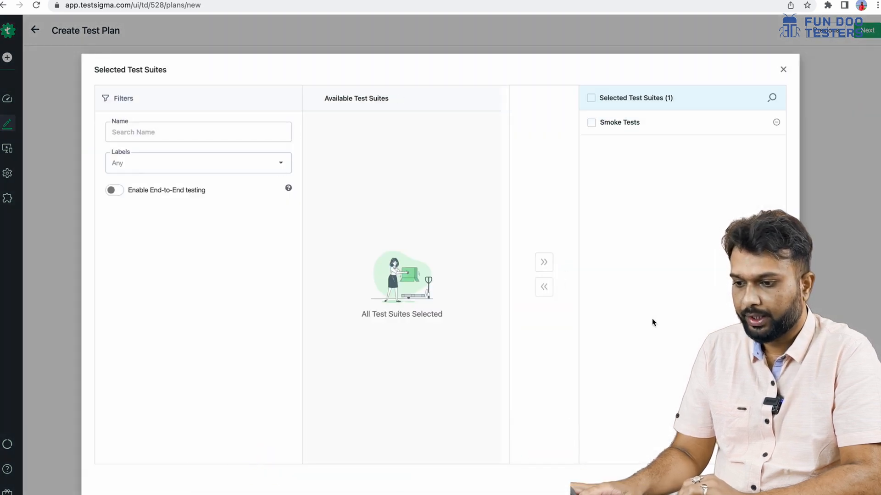
pyautogui.click(768, 483)
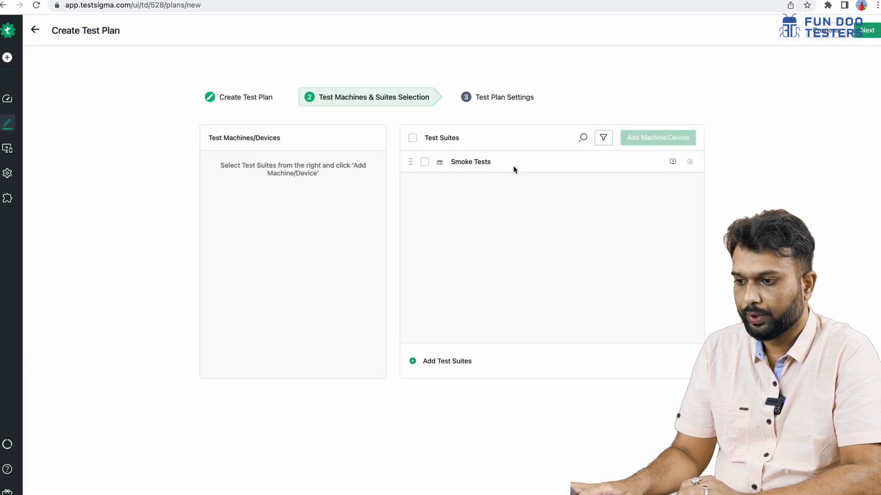
# - Start adding a test machine for the Smoke Tests suite and name it "Chrome TestSigma Lab"
pyautogui.click(425, 163)
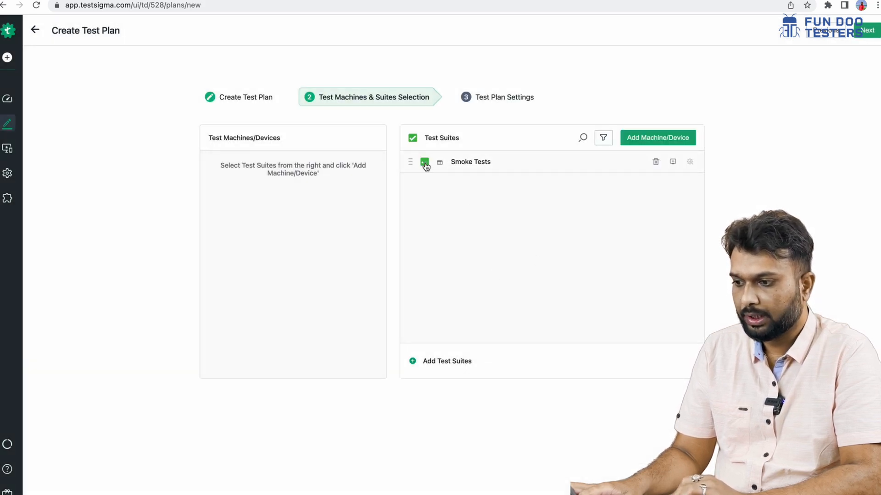
pyautogui.click(658, 140)
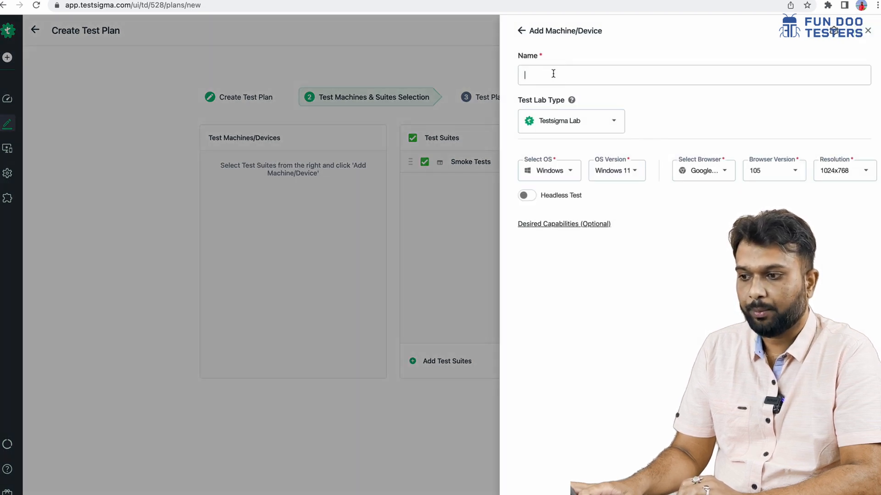
pyautogui.write('Ch')
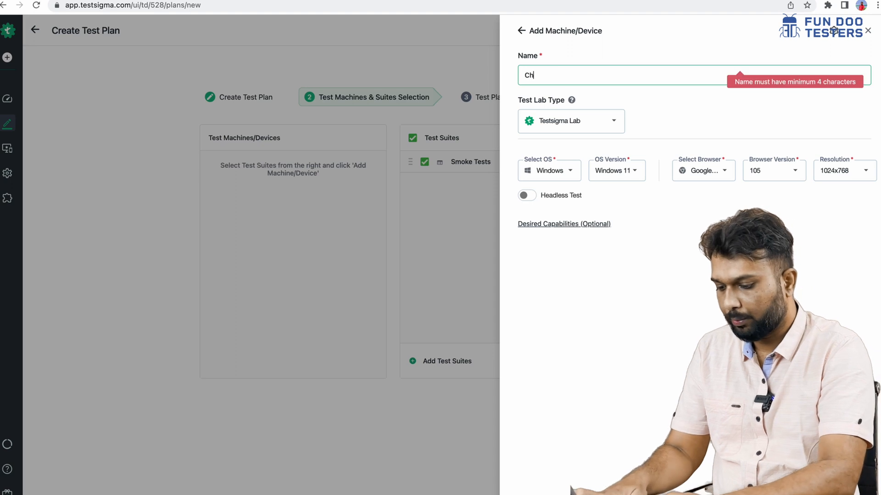
pyautogui.write('rome ')
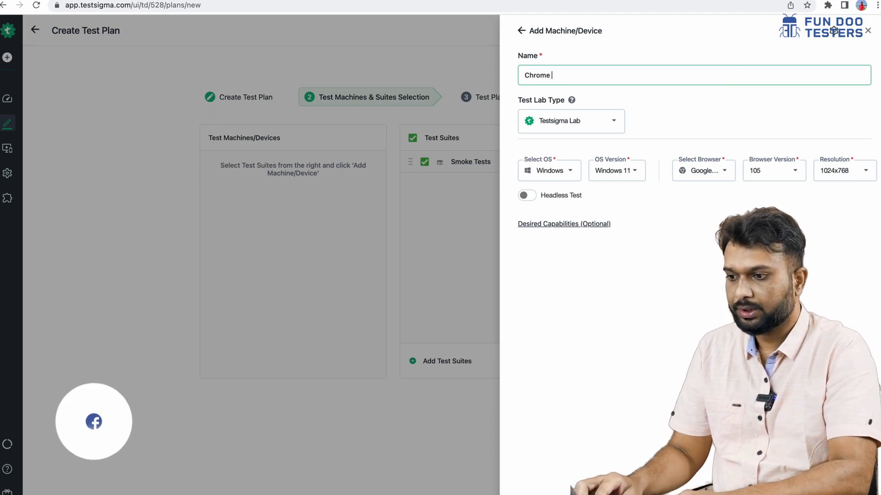
pyautogui.write('Te')
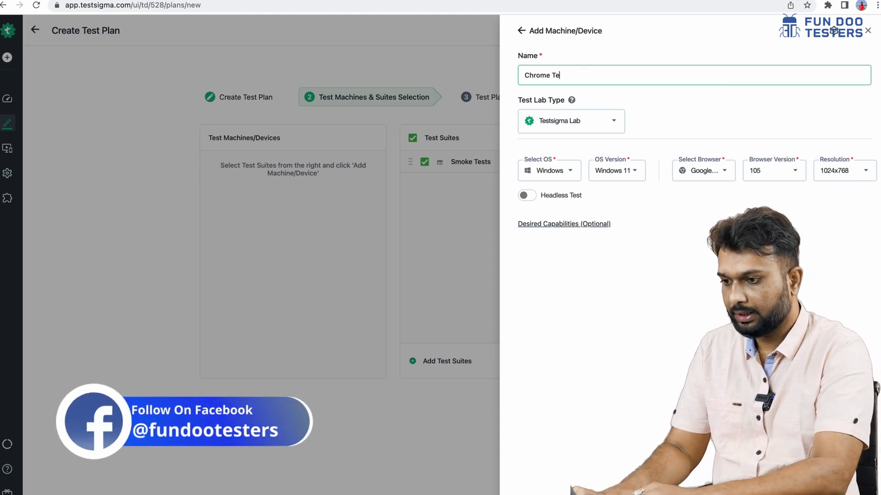
pyautogui.write('stSig')
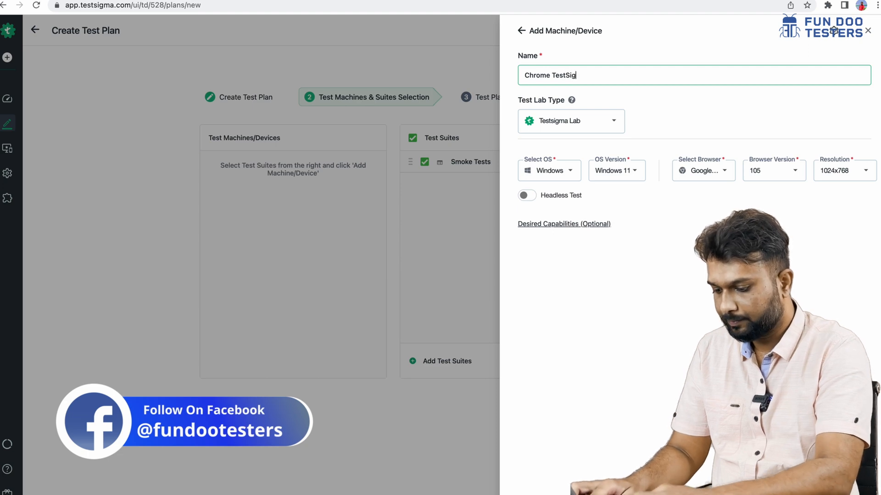
pyautogui.write('ma l;')
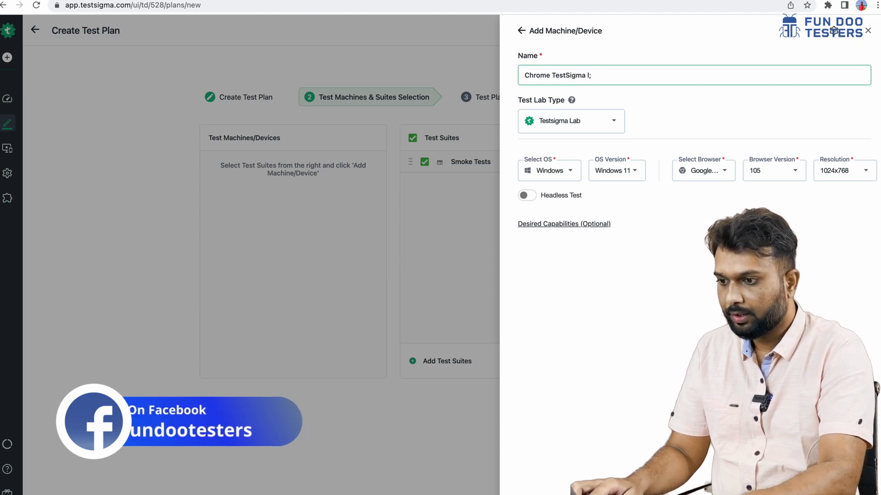
pyautogui.press('BackSpace')
pyautogui.press('BackSpace')
pyautogui.write('Lab')
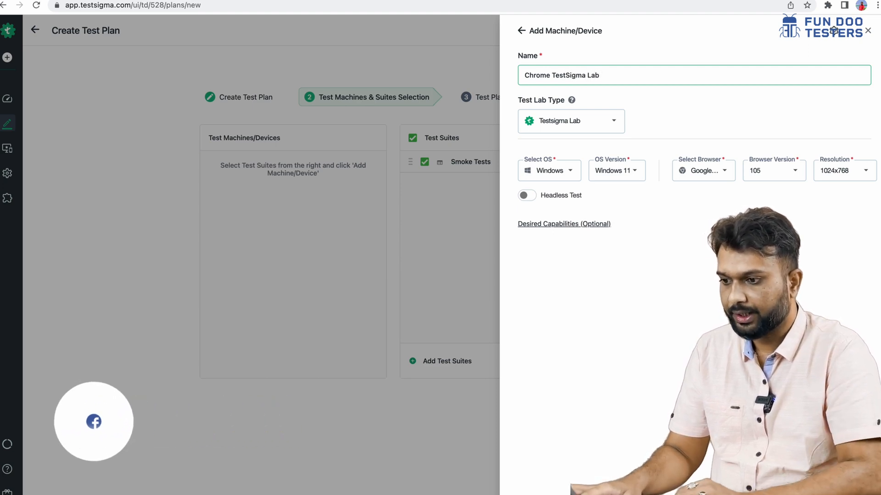
# - Set the test machine's operating system to Mac with the Monterey version
pyautogui.click(565, 178)
pyautogui.click(563, 209)
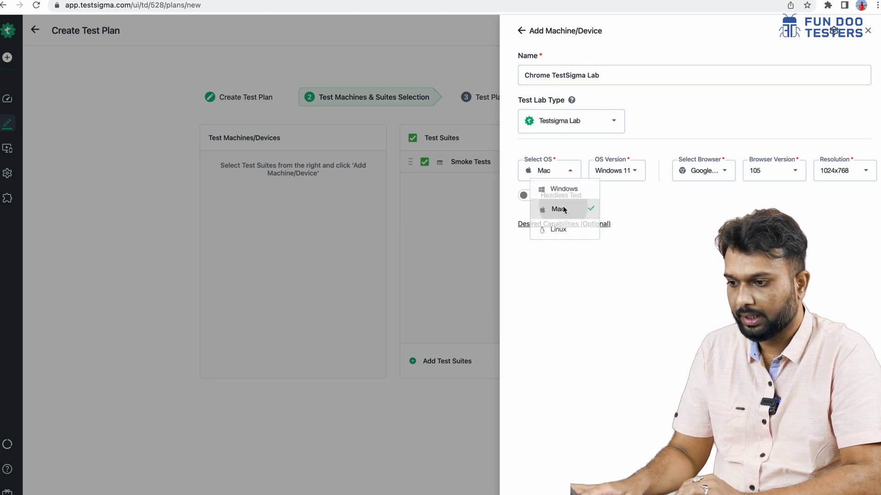
pyautogui.click(609, 179)
pyautogui.click(632, 195)
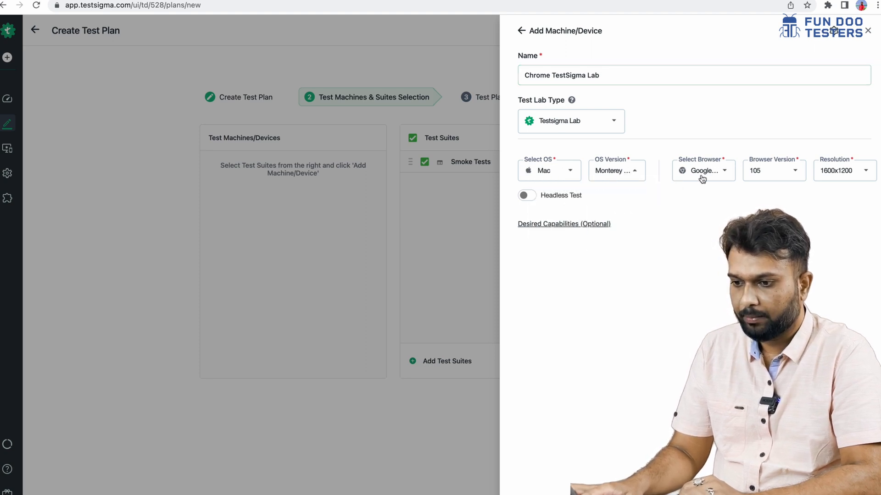
# - Save the Chrome TestSigma Lab machine for the Smoke Tests suite and proceed to the test plan settings
pyautogui.click(833, 31)
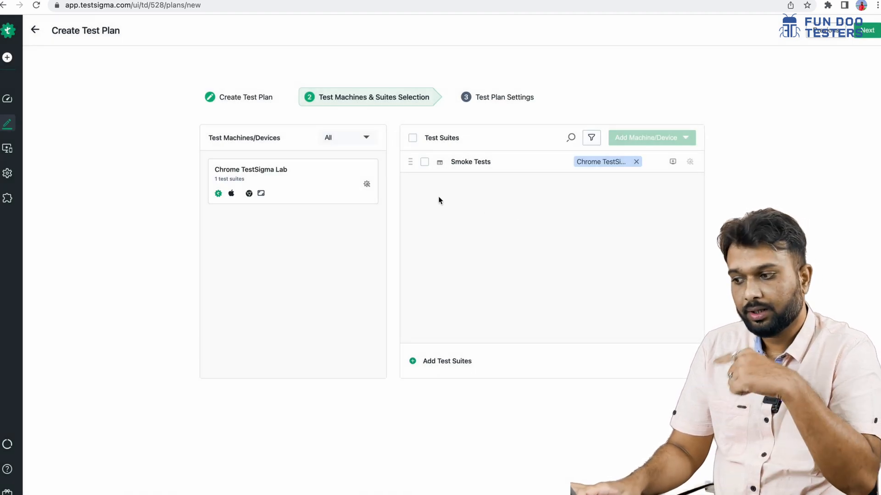
pyautogui.click(865, 31)
# - Set the plan to notify the account's own email address on Passed, Failed and Not Executed results
pyautogui.click(262, 200)
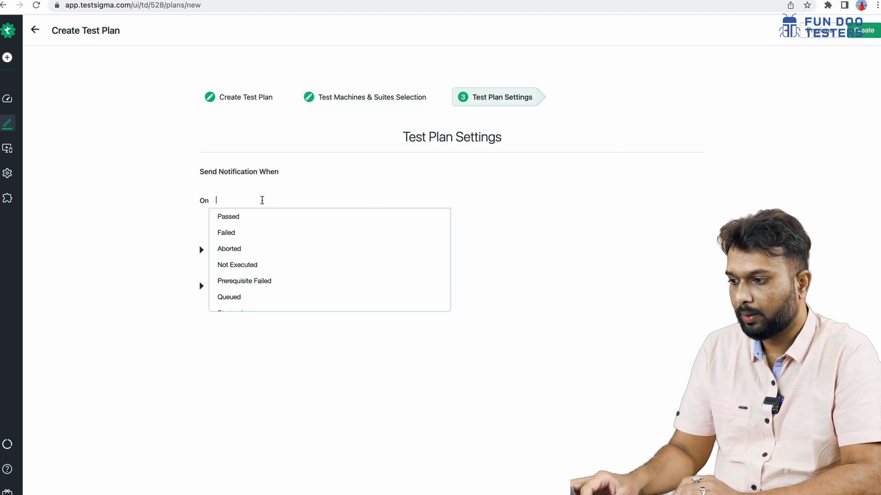
pyautogui.click(257, 221)
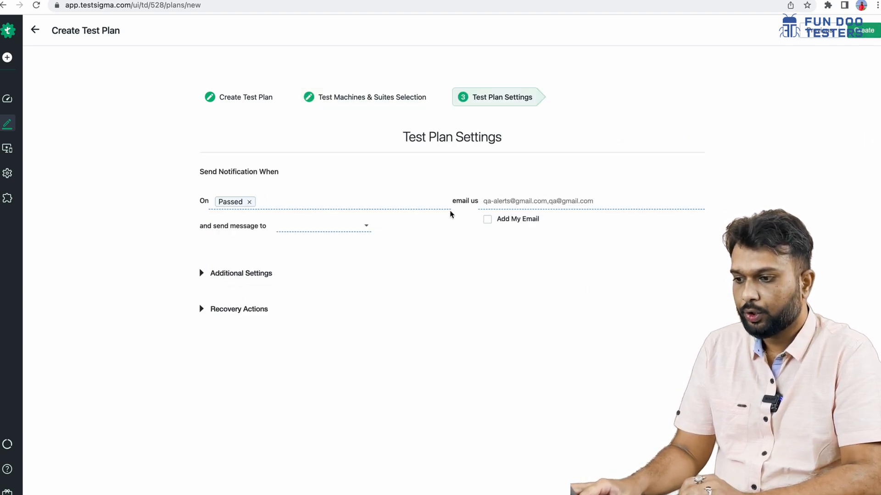
pyautogui.click(487, 220)
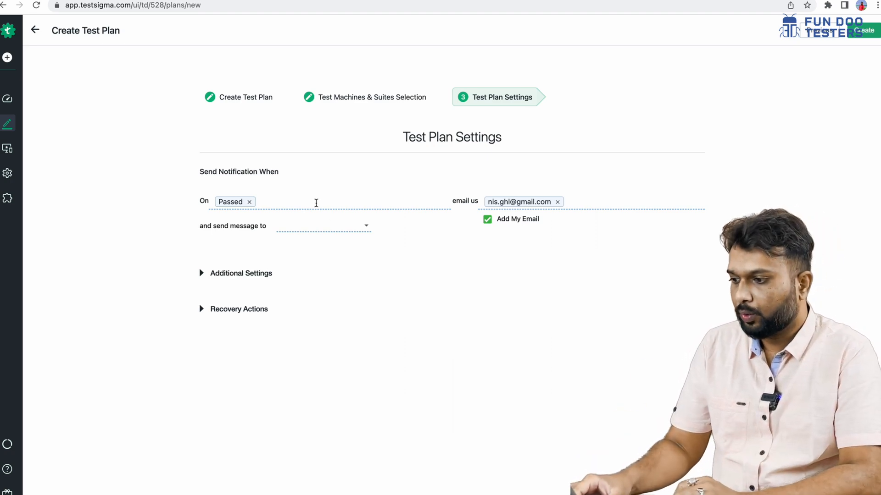
pyautogui.click(300, 203)
pyautogui.click(299, 216)
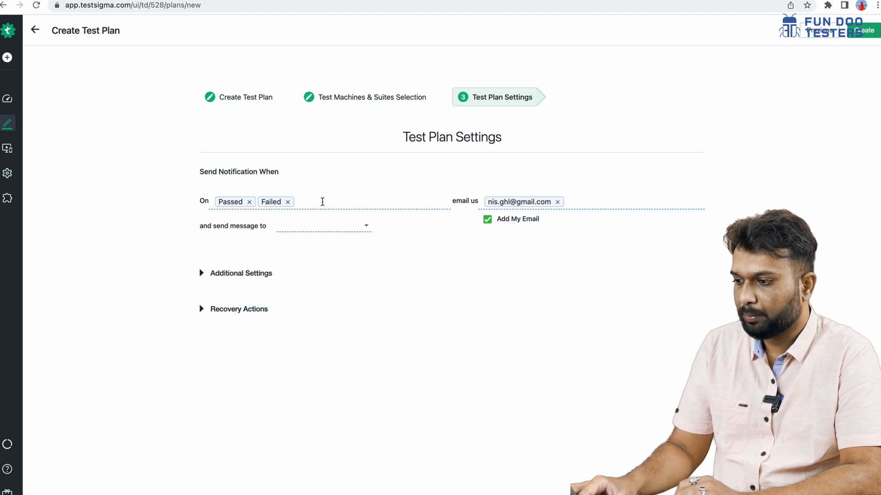
pyautogui.click(326, 200)
pyautogui.click(285, 242)
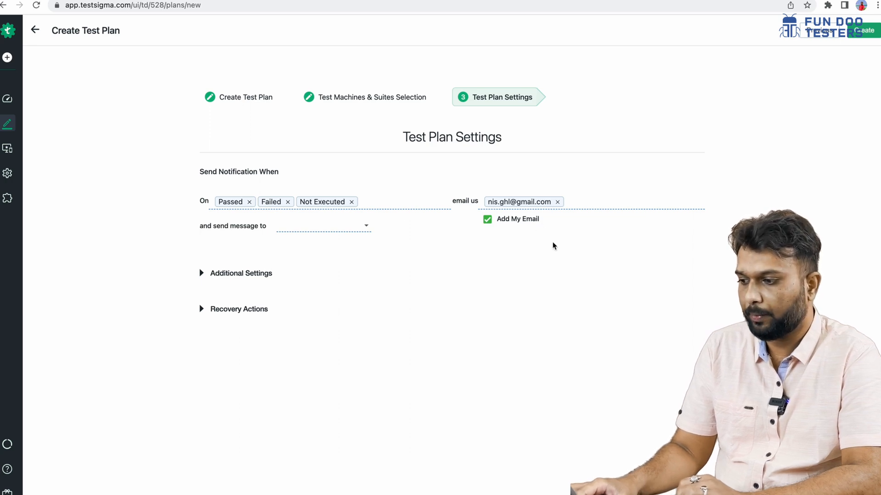
# - Expand and review the plan's additional settings and recovery actions, and create the Google Chrome test plan
pyautogui.click(204, 274)
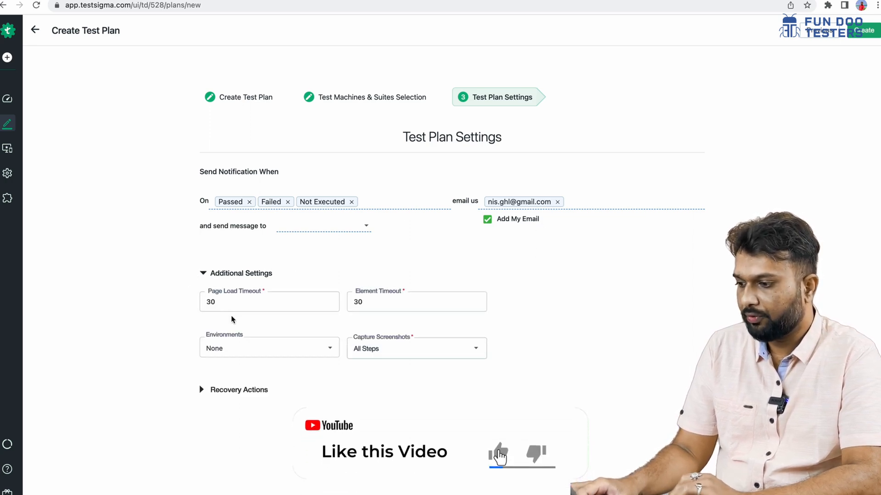
pyautogui.click(201, 389)
pyautogui.scroll(-3, 369, 435)
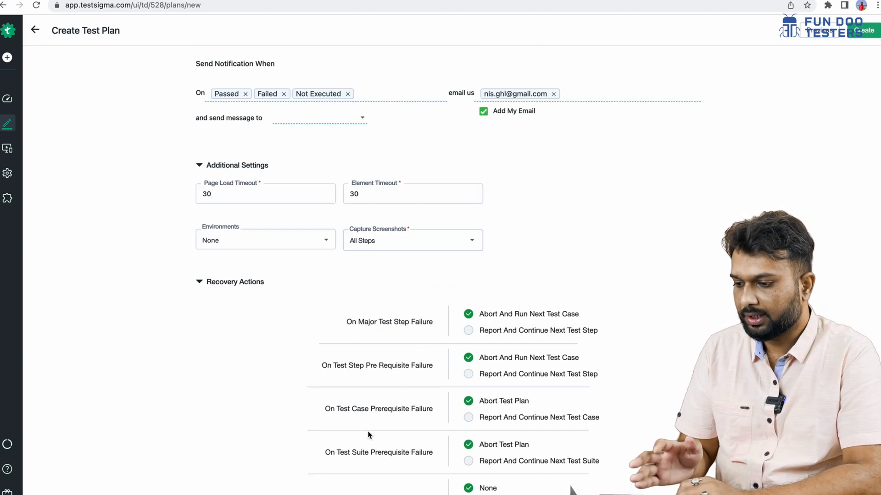
pyautogui.scroll(-1, 368, 435)
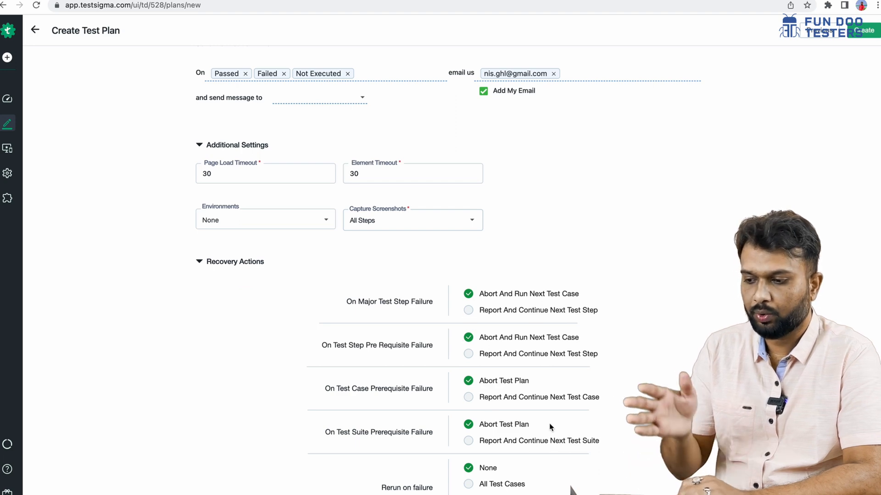
pyautogui.scroll(4, 670, 365)
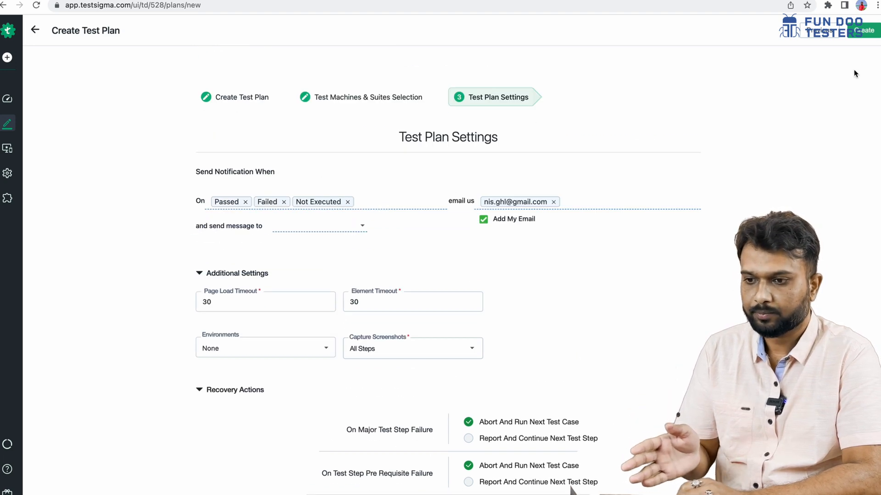
pyautogui.scroll(-4, 724, 292)
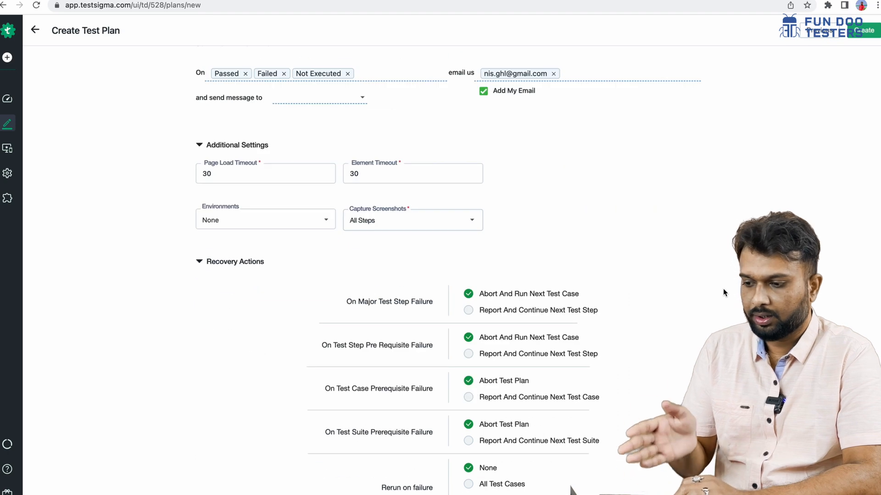
pyautogui.scroll(4, 715, 285)
pyautogui.click(863, 31)
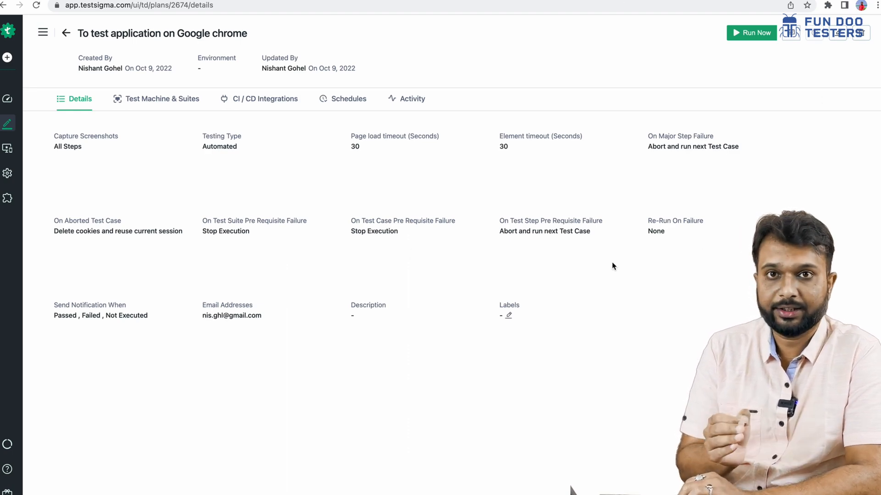
# - Start another test plan named "To test application on Firefox" and proceed to the test machines and suites selection
pyautogui.click(66, 33)
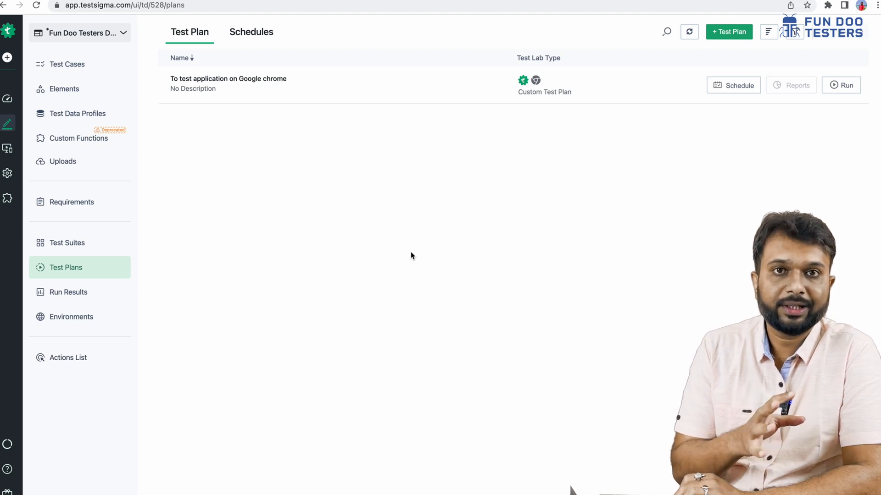
pyautogui.click(720, 38)
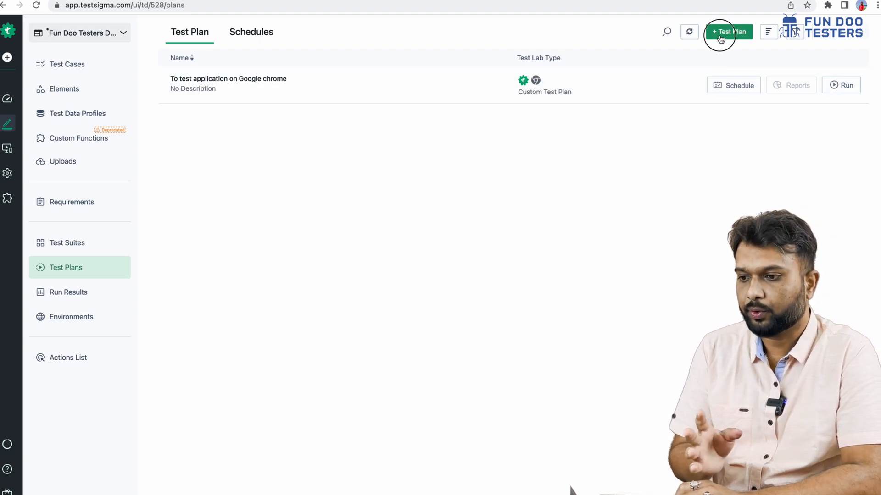
pyautogui.click(303, 168)
pyautogui.write('T')
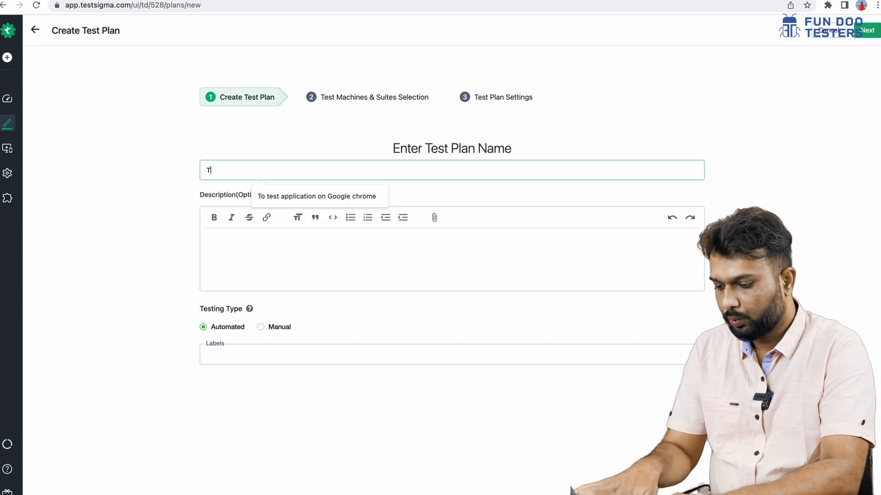
pyautogui.write('o test application on Google chrome')
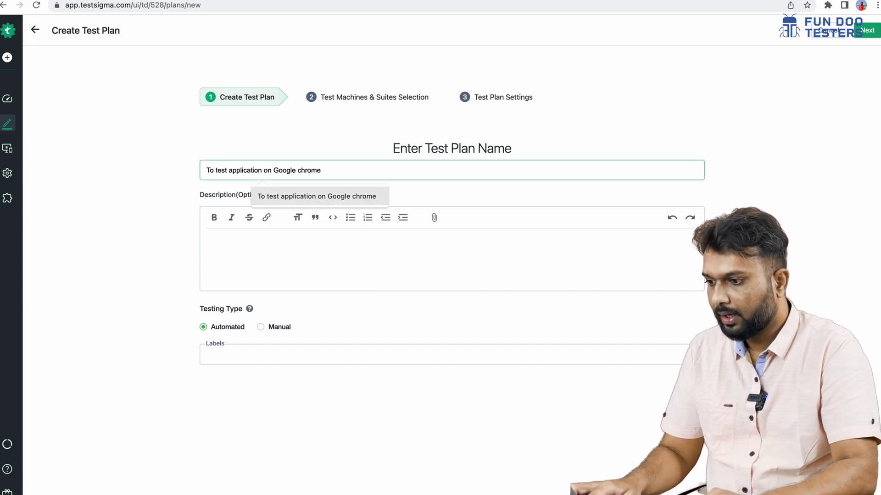
pyautogui.click(317, 196)
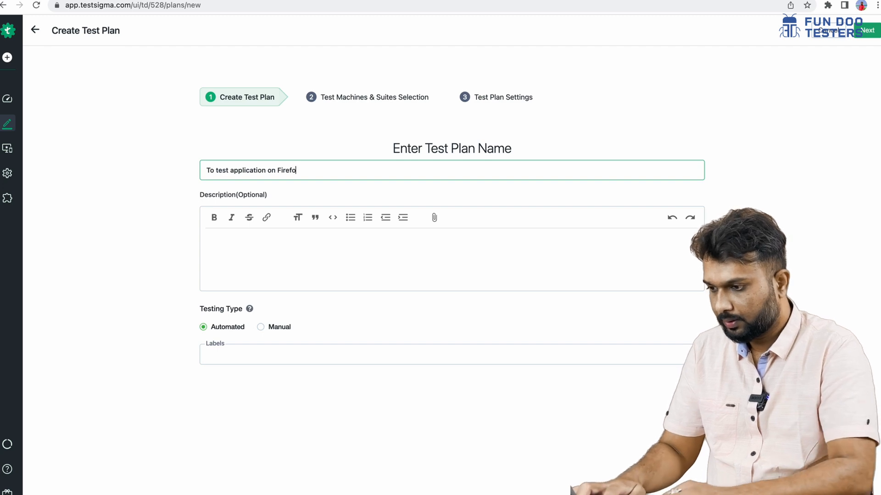
pyautogui.click(294, 255)
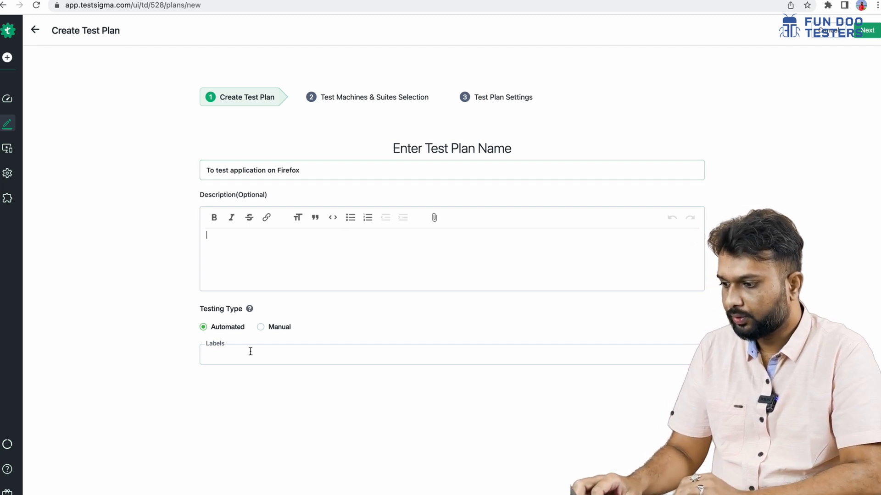
pyautogui.click(868, 30)
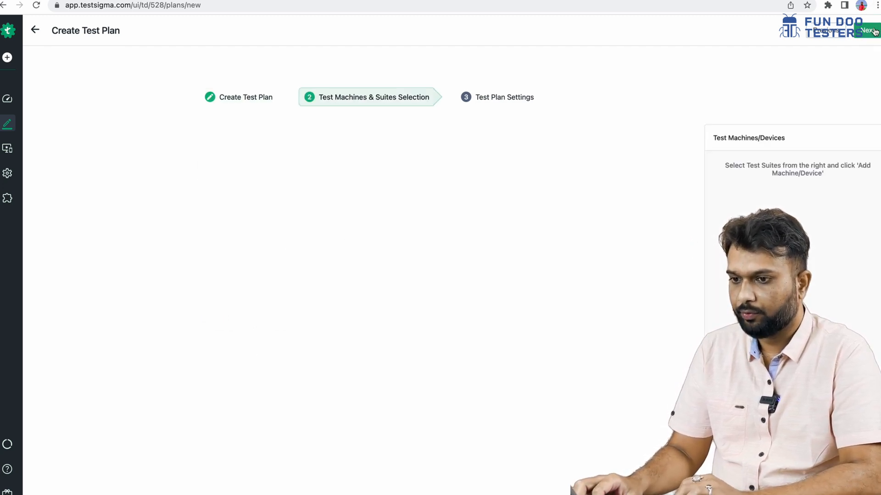
# - Add the Smoke Tests suite to the Firefox test plan and select it for machine assignment
pyautogui.click(424, 361)
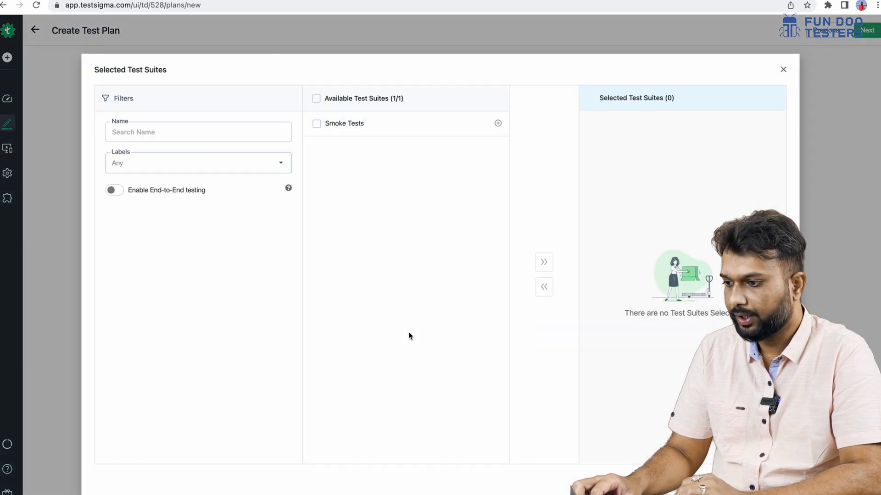
pyautogui.click(321, 122)
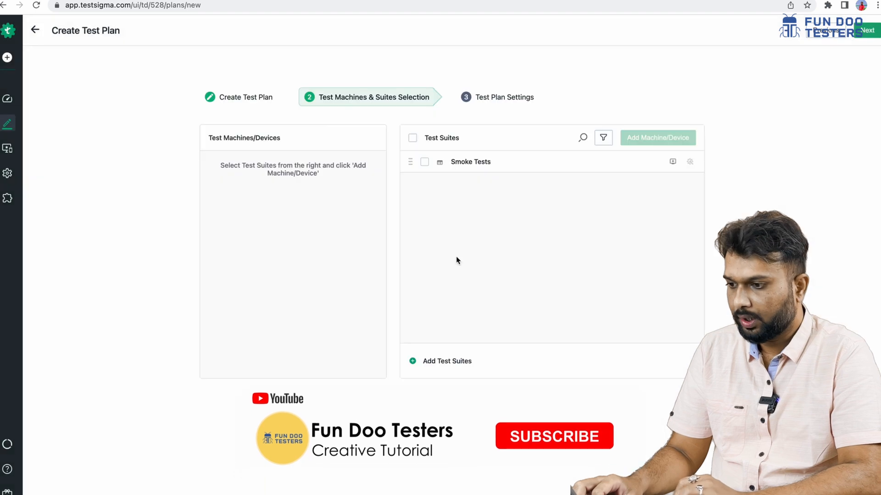
pyautogui.click(414, 139)
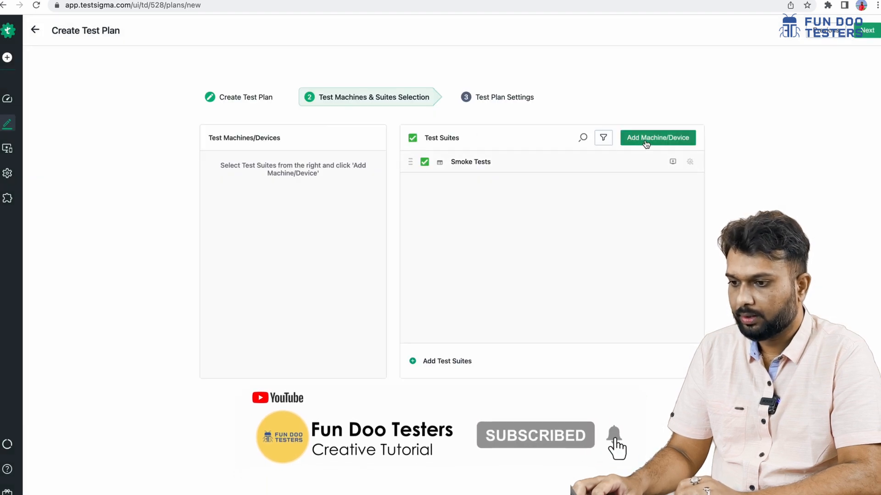
# - Start adding a test machine for the selected suite and name it "Firefox TestSigma Lab"
pyautogui.click(644, 142)
pyautogui.click(572, 72)
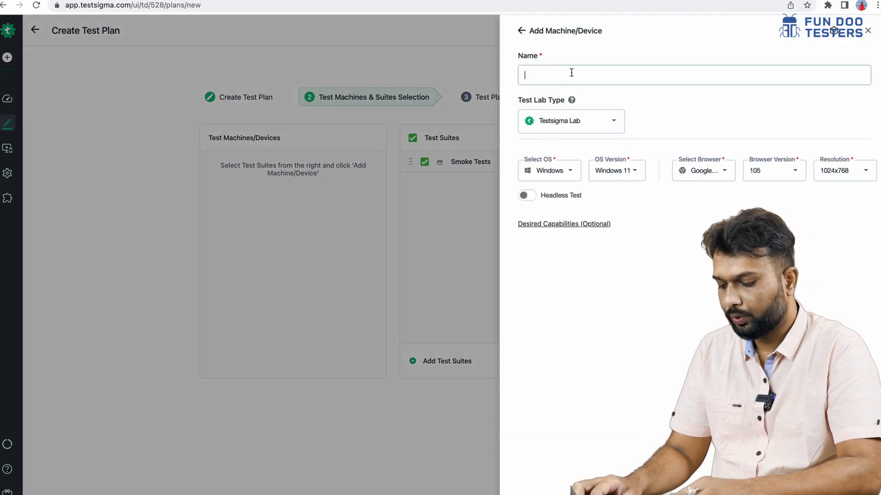
pyautogui.write('F')
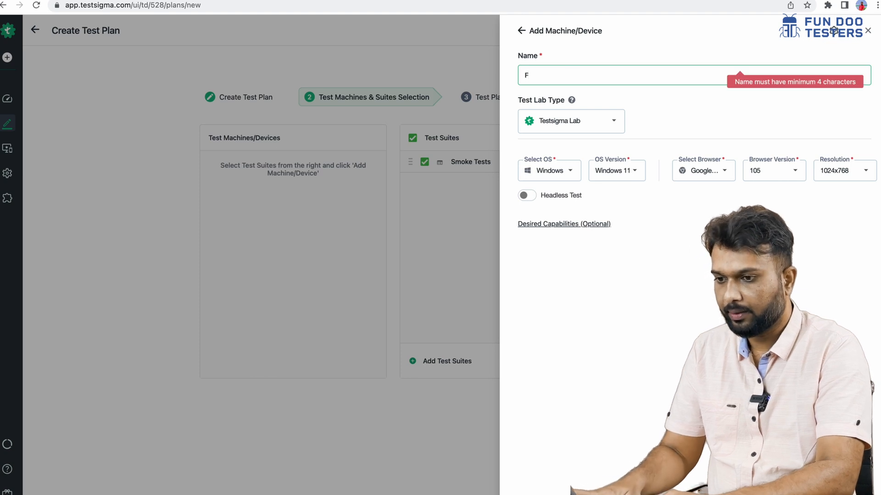
pyautogui.write('irefox TestSigma Lab')
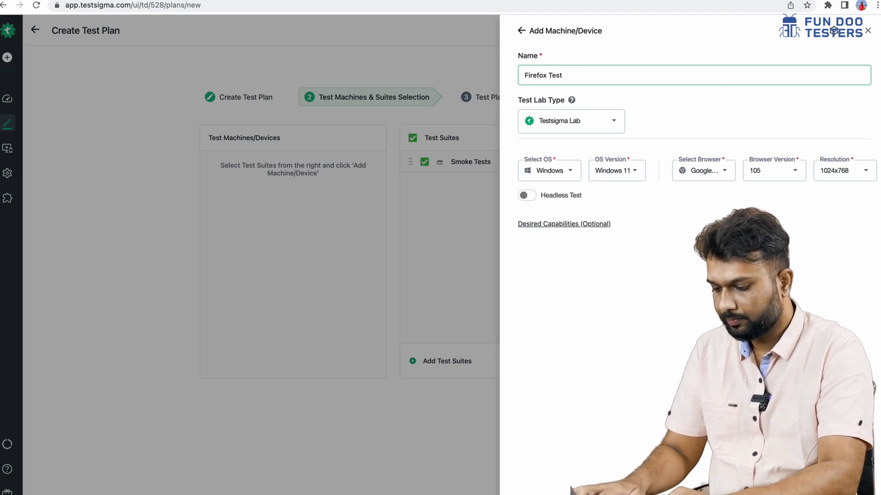
# - Set the machine's operating system to Mac and its browser to Mozilla Firefox, and save the machine
pyautogui.click(568, 173)
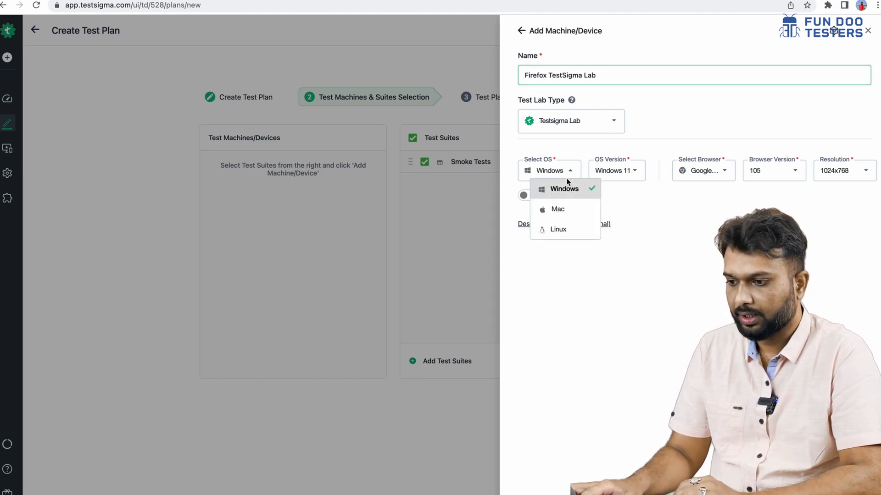
pyautogui.click(558, 208)
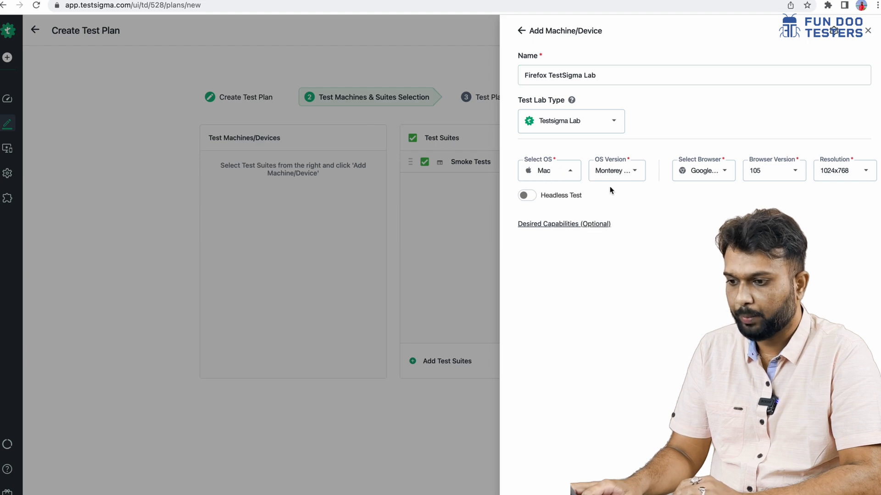
pyautogui.click(713, 175)
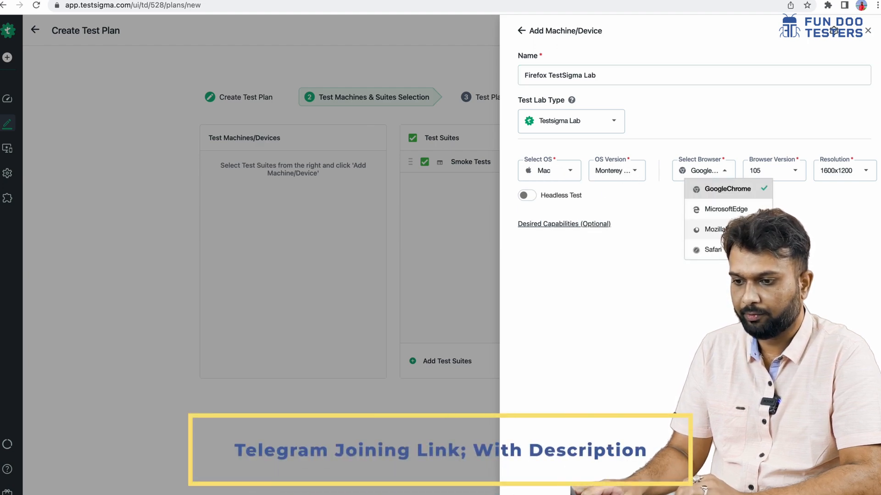
pyautogui.click(712, 229)
pyautogui.click(834, 31)
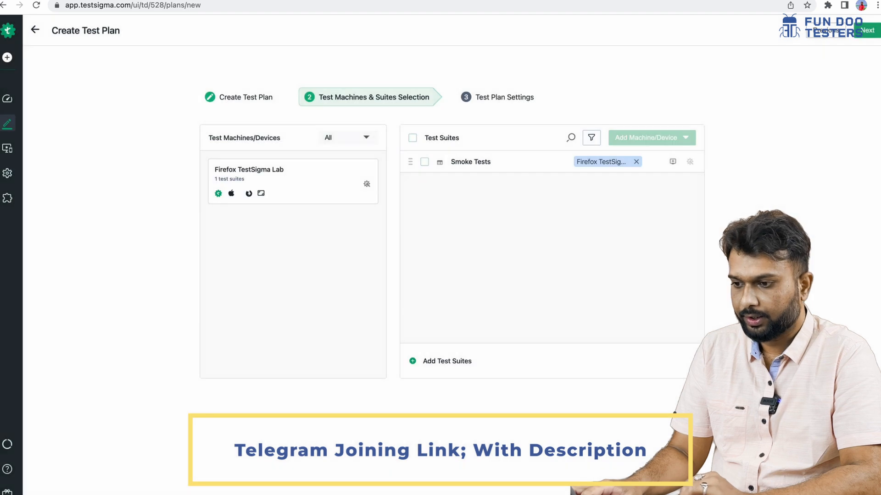
# - Set the Firefox plan to notify the account's own email address on Passed results, and create the plan
pyautogui.click(861, 31)
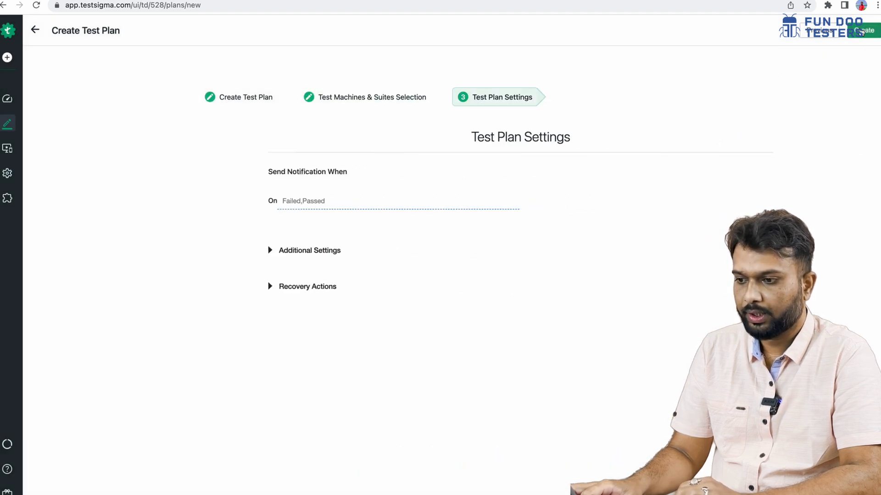
pyautogui.click(282, 200)
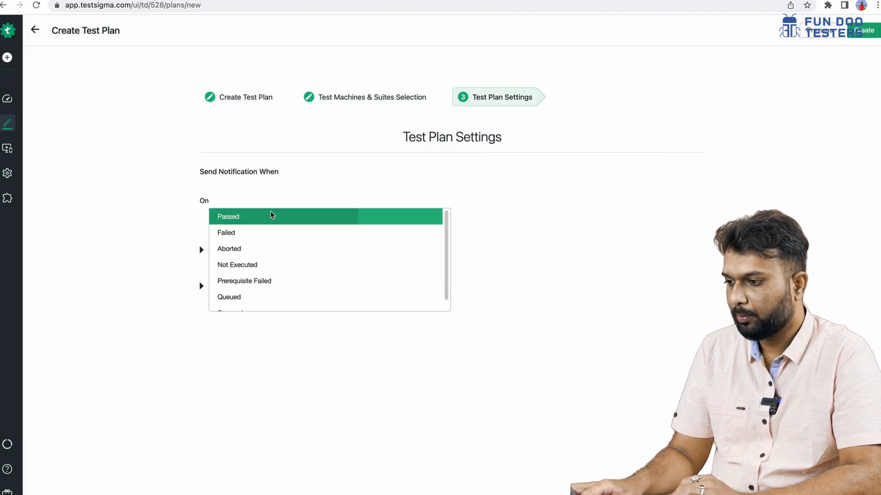
pyautogui.click(271, 217)
pyautogui.click(506, 199)
pyautogui.click(436, 277)
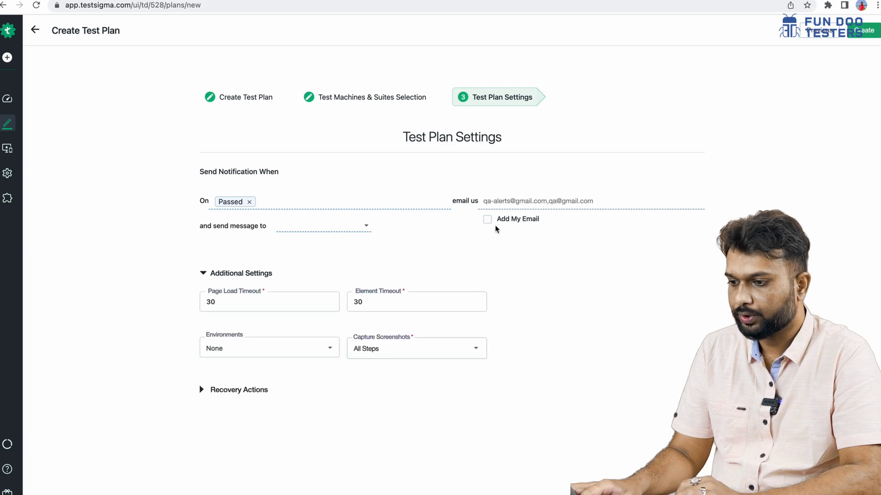
pyautogui.click(487, 219)
pyautogui.click(877, 28)
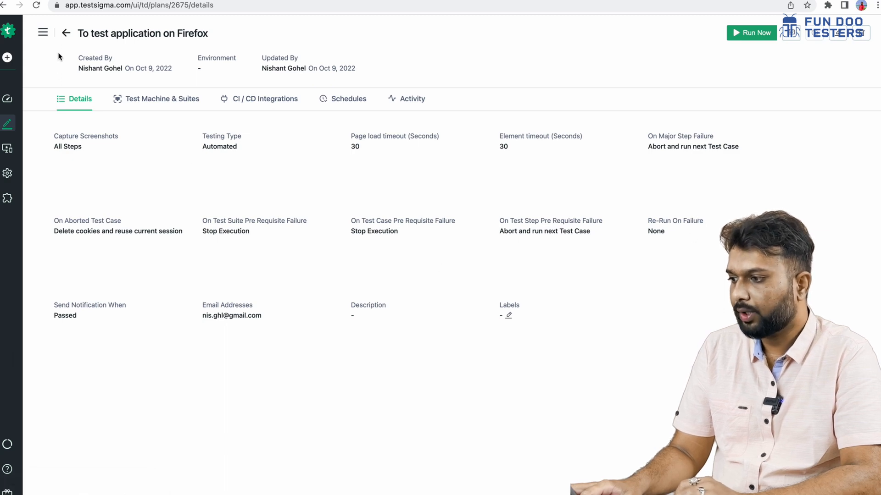
# - Start scheduling the "To test application on Firefox" plan from the test plan list and name the schedule "Daily 12 PM"
pyautogui.click(67, 34)
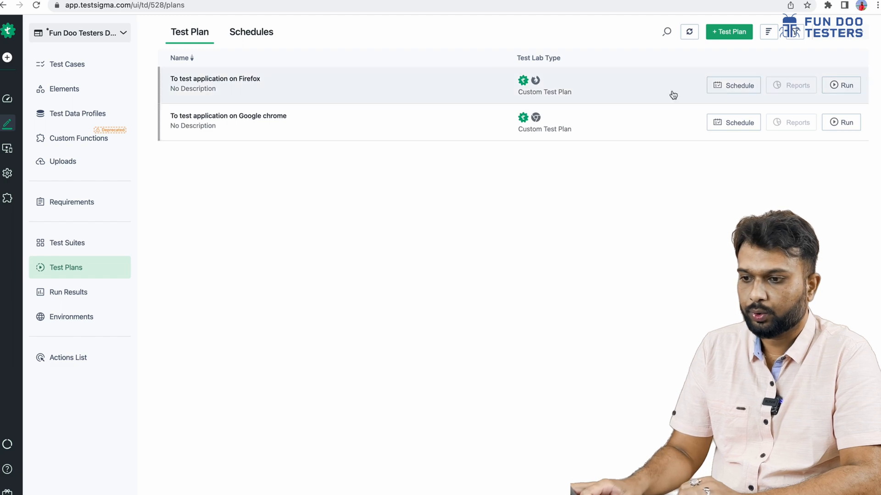
pyautogui.click(728, 87)
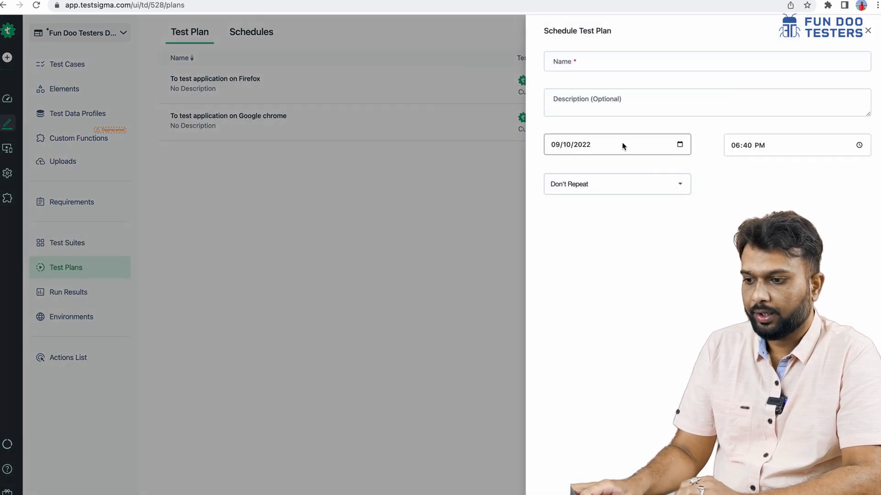
pyautogui.click(568, 61)
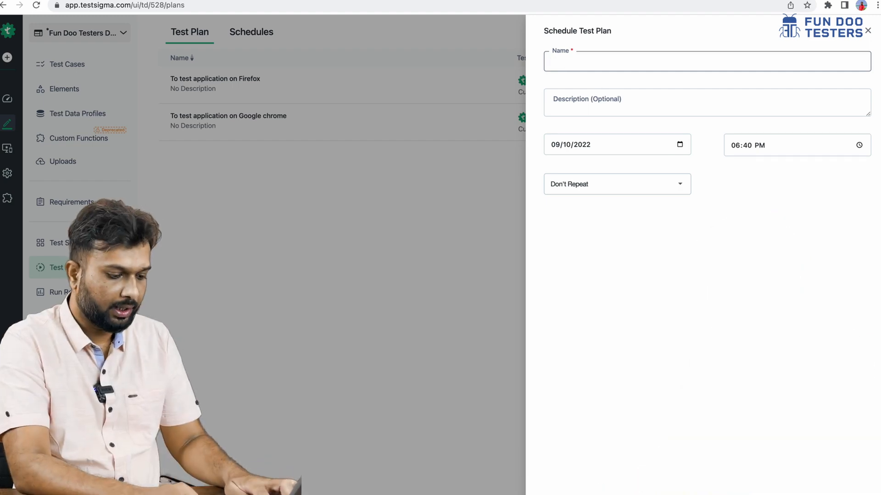
pyautogui.write('Daily')
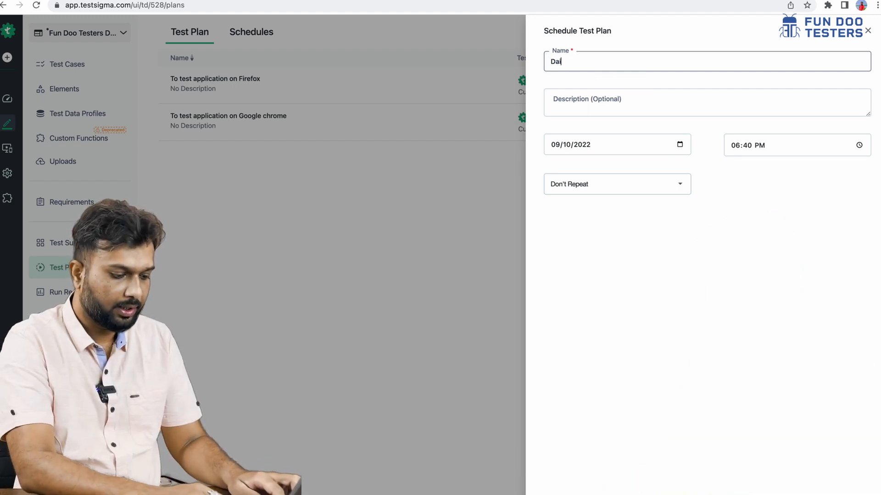
pyautogui.press('BackSpace')
pyautogui.press('BackSpace')
pyautogui.press('BackSpace')
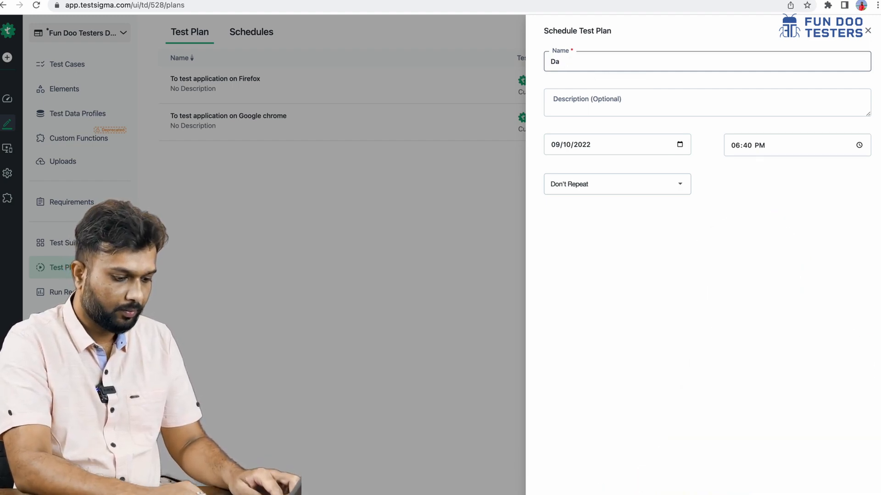
pyautogui.write('ily 12')
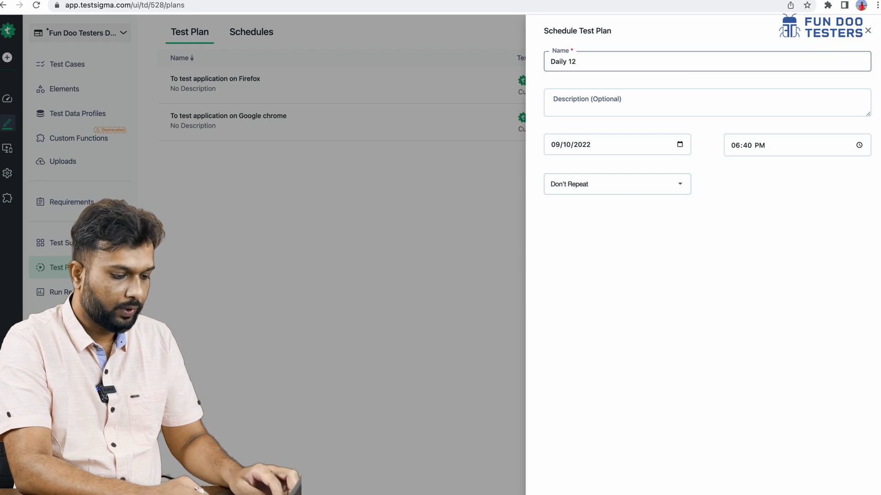
pyautogui.write(' AM')
pyautogui.press('BackSpace')
pyautogui.press('BackSpace')
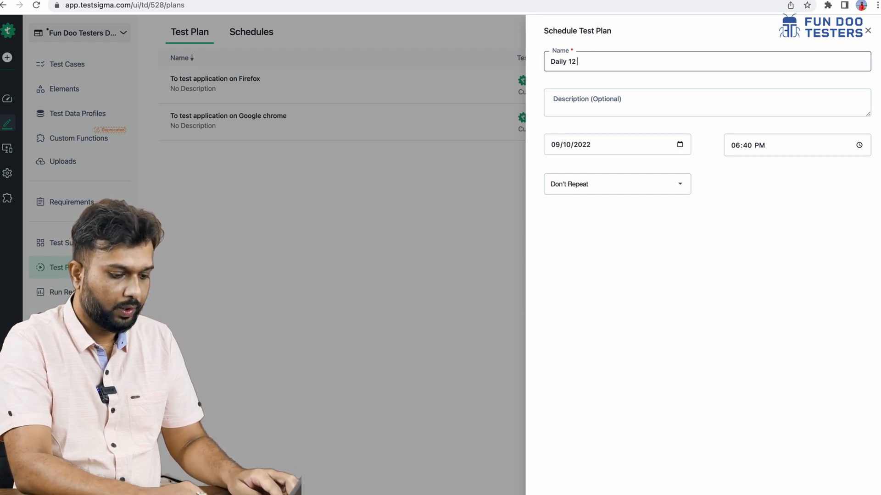
pyautogui.write('PM')
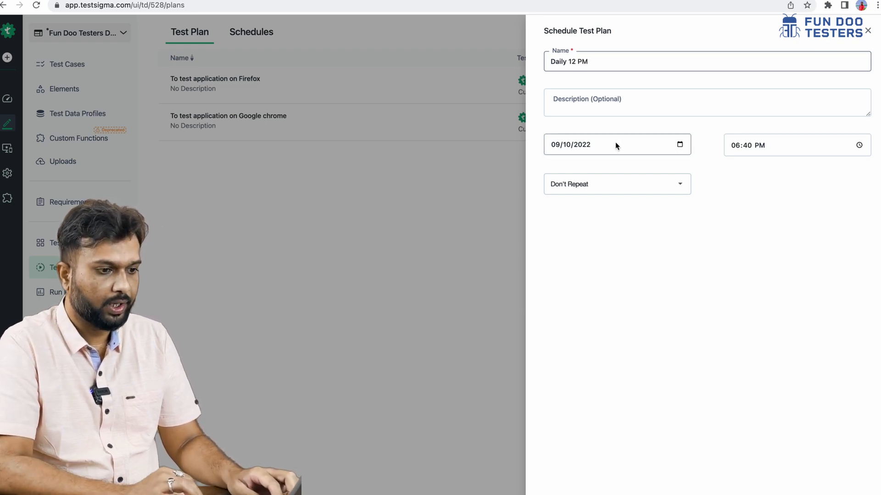
# - Set the schedule's run time to 12:00 PM
pyautogui.click(810, 147)
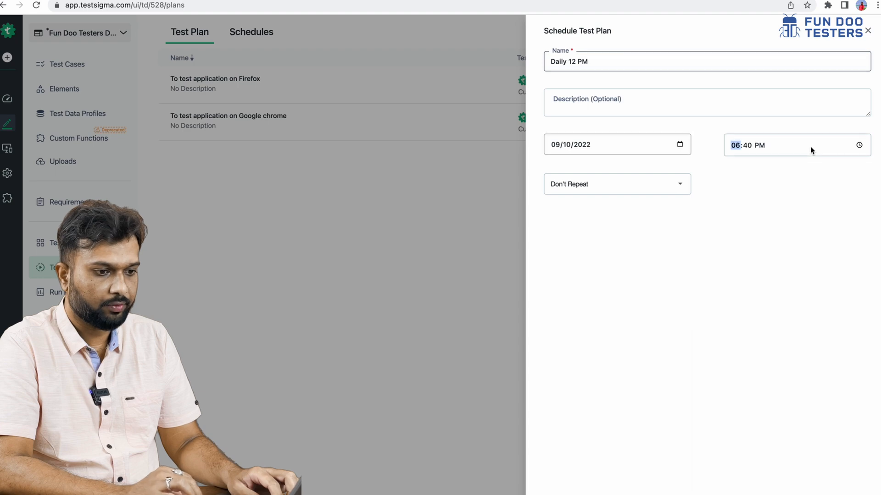
pyautogui.click(857, 145)
pyautogui.click(740, 224)
pyautogui.scroll(-5, 768, 229)
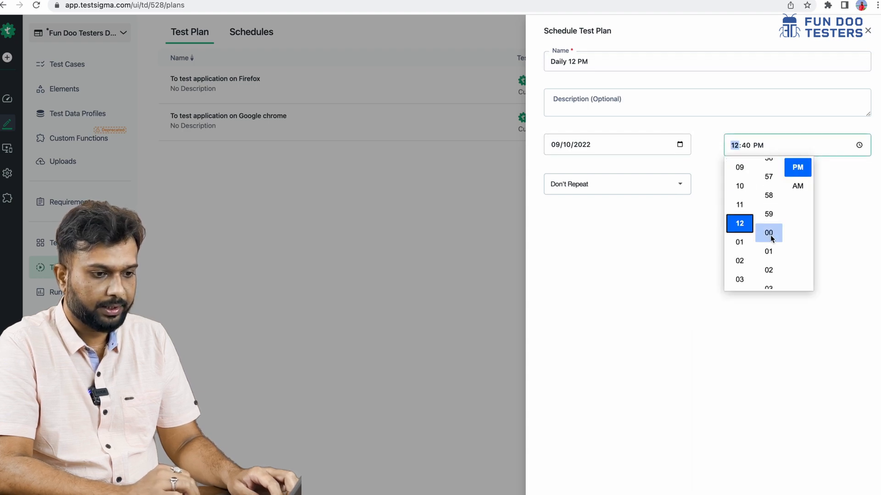
pyautogui.click(769, 233)
pyautogui.click(622, 249)
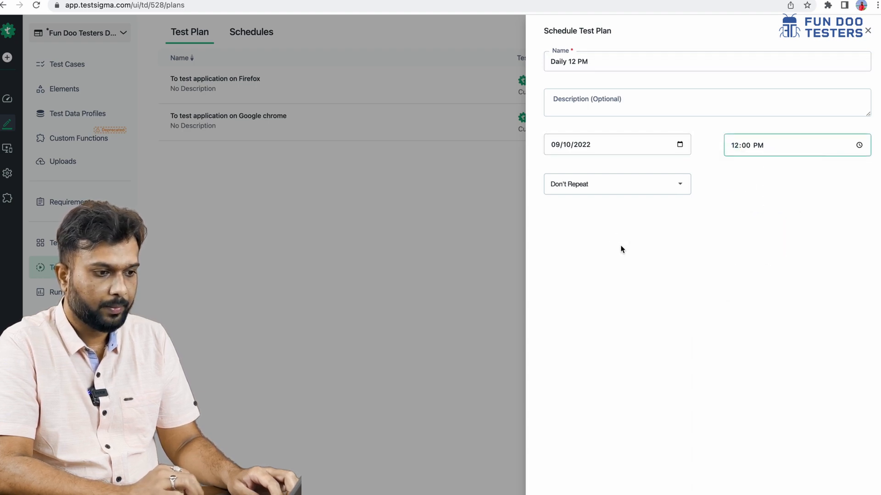
# - Make the schedule repeat daily with a start date of 10 October 2022, and save it
pyautogui.click(609, 184)
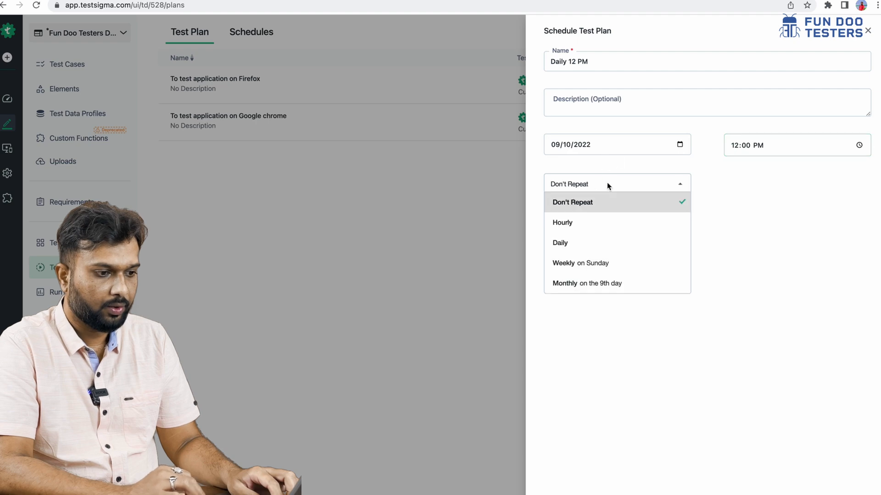
pyautogui.click(572, 248)
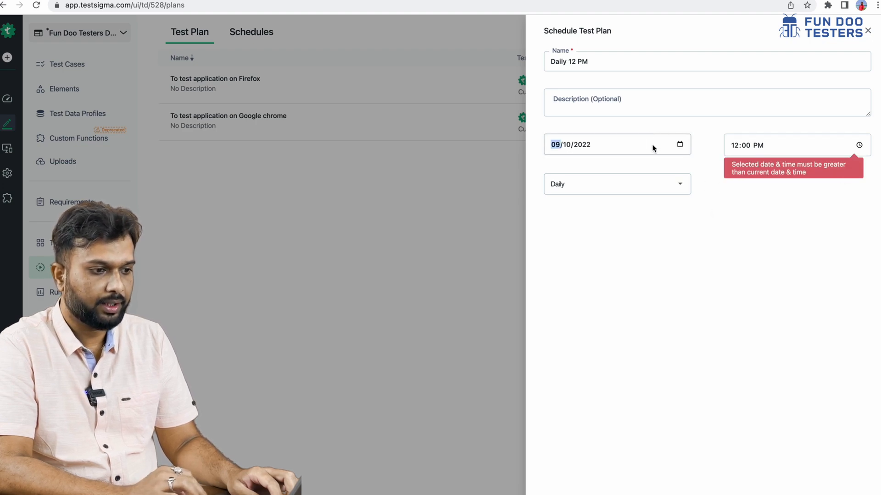
pyautogui.click(680, 145)
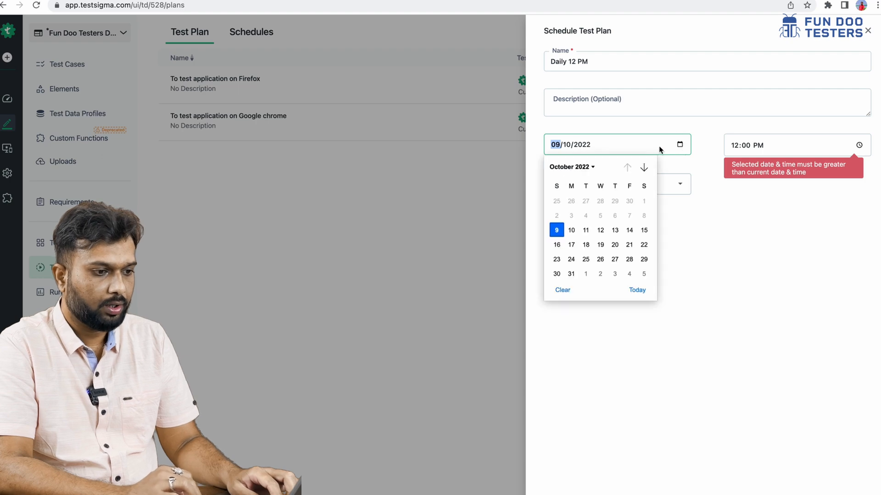
pyautogui.click(571, 230)
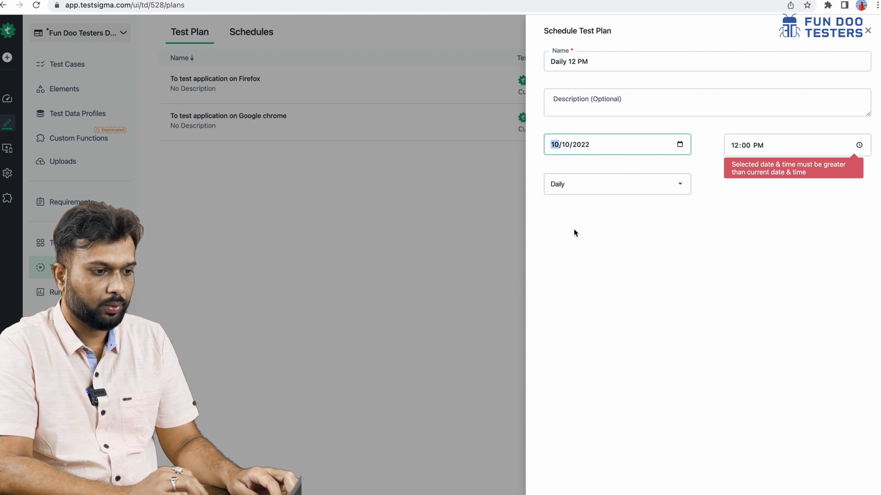
pyautogui.click(844, 494)
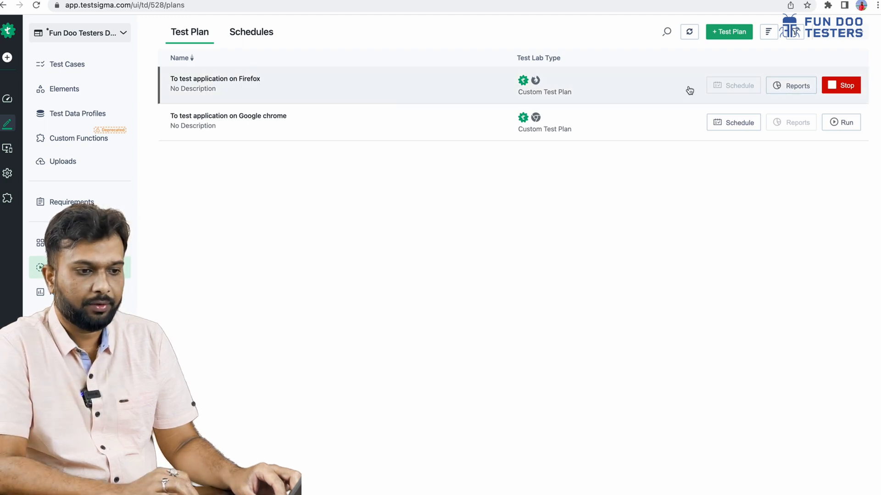
# - Run the Firefox test plan immediately and open its report from the run results
pyautogui.click(843, 86)
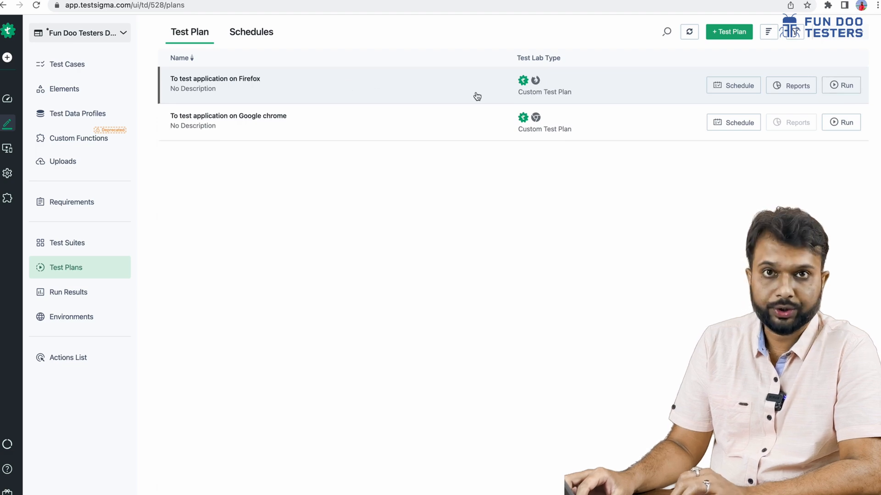
pyautogui.click(95, 292)
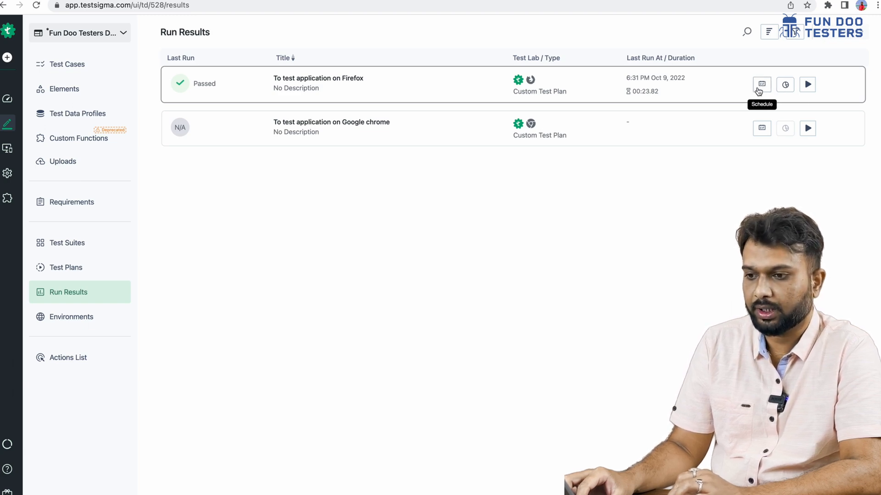
pyautogui.click(787, 91)
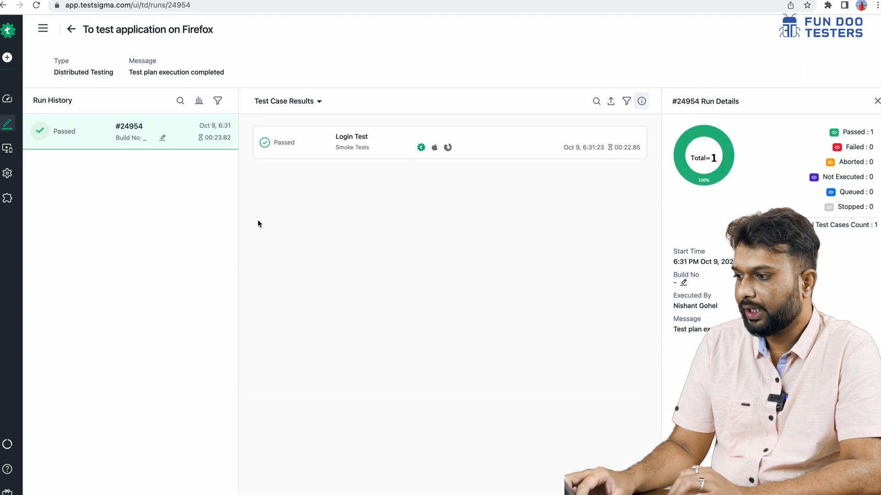
# - Open the Login Test result of the Firefox run and review its executed steps and recorded video
pyautogui.click(331, 144)
pyautogui.click(215, 148)
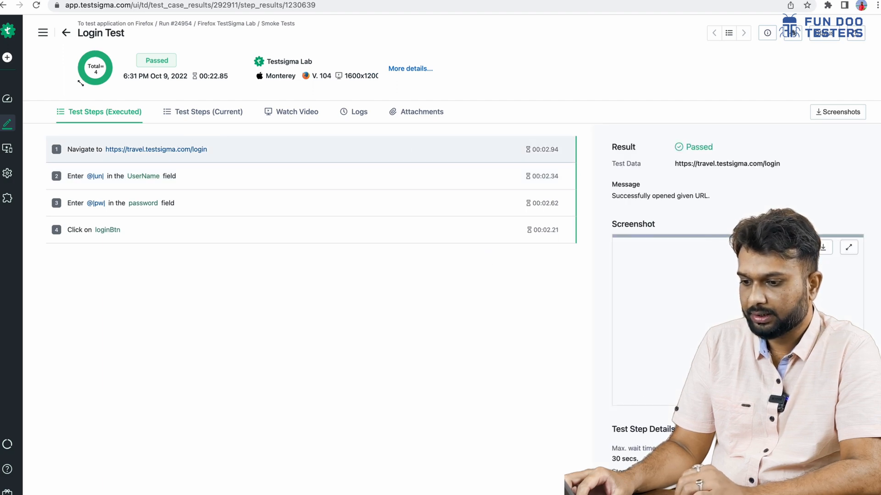
pyautogui.click(307, 178)
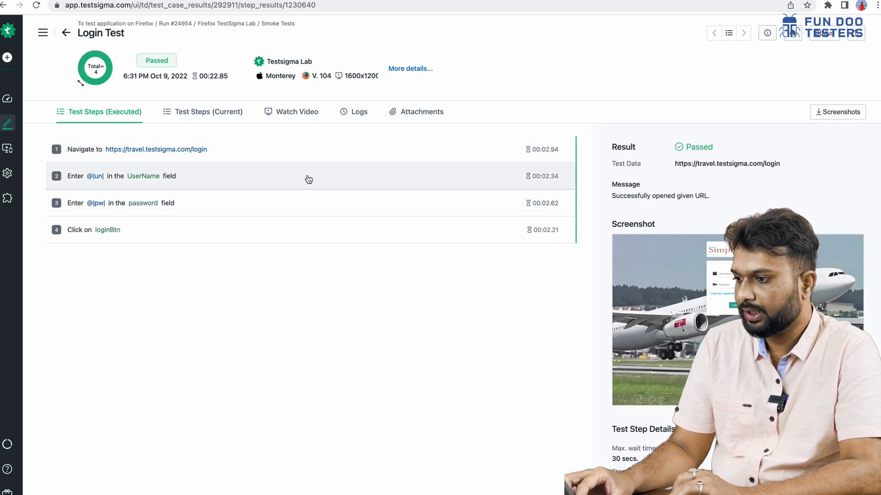
pyautogui.click(281, 118)
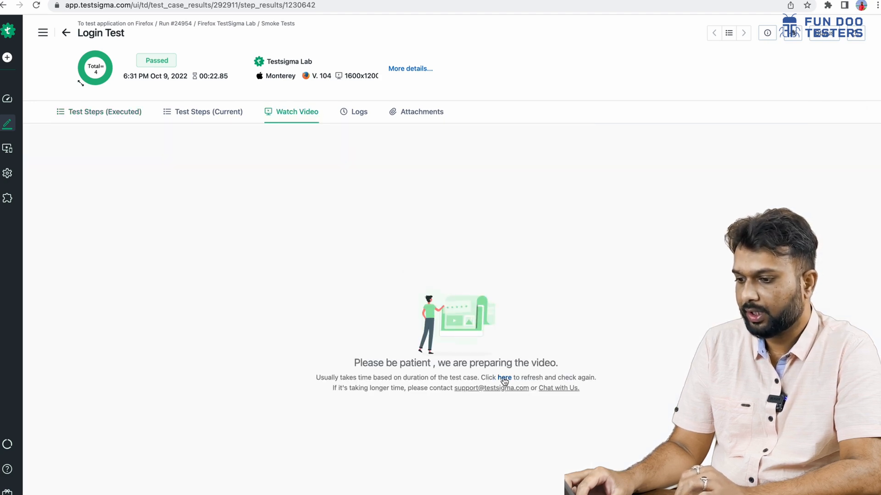
pyautogui.click(504, 377)
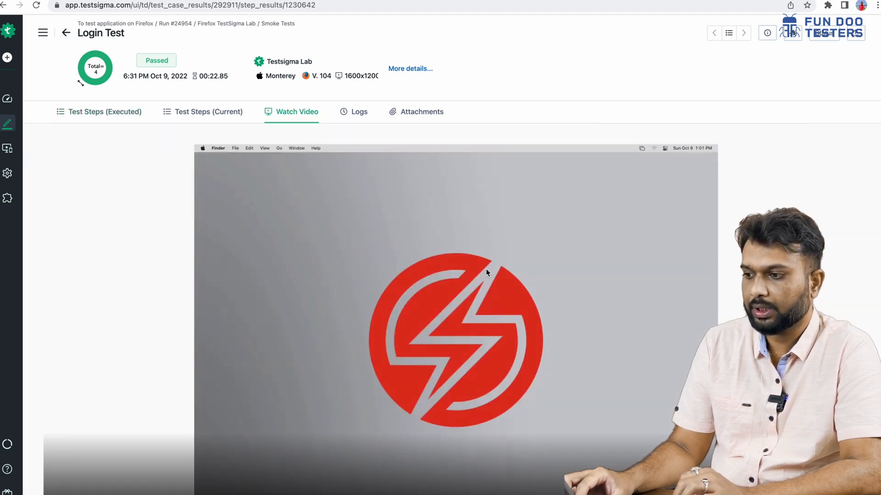
# - Check the Login Test's logs and its current and executed steps, and go back up to the Firefox TestSigma Lab machine results
pyautogui.click(356, 112)
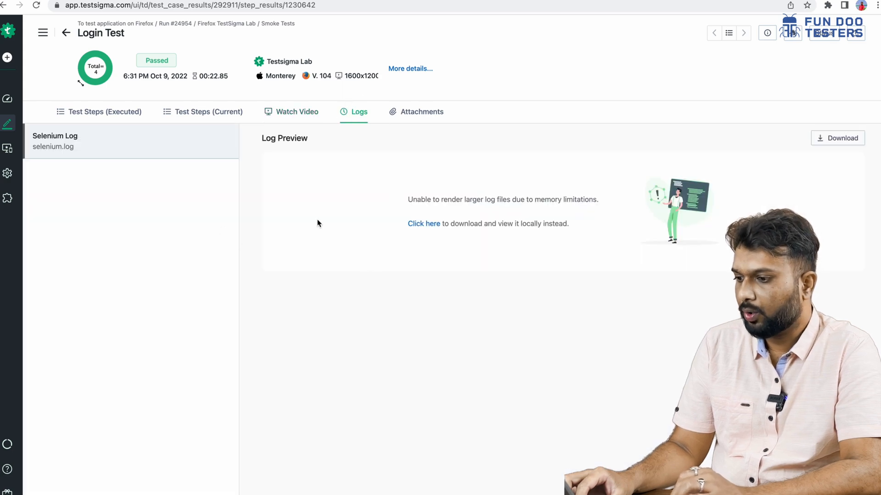
pyautogui.click(173, 104)
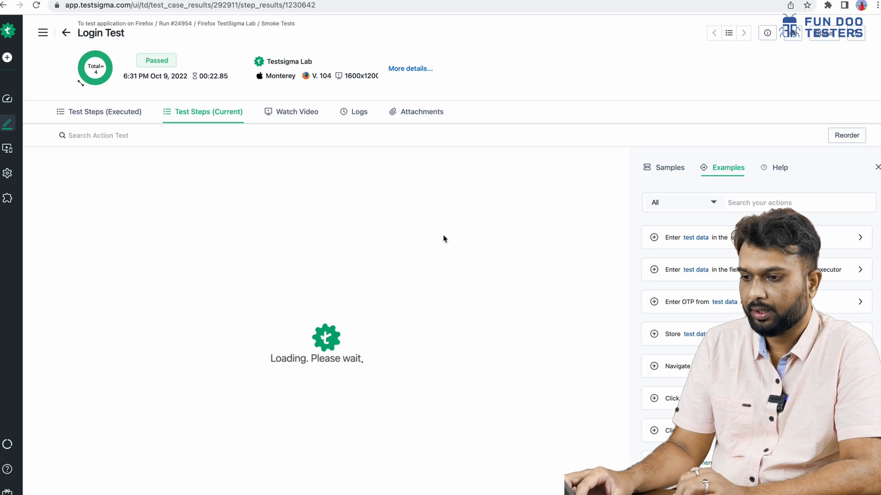
pyautogui.click(94, 114)
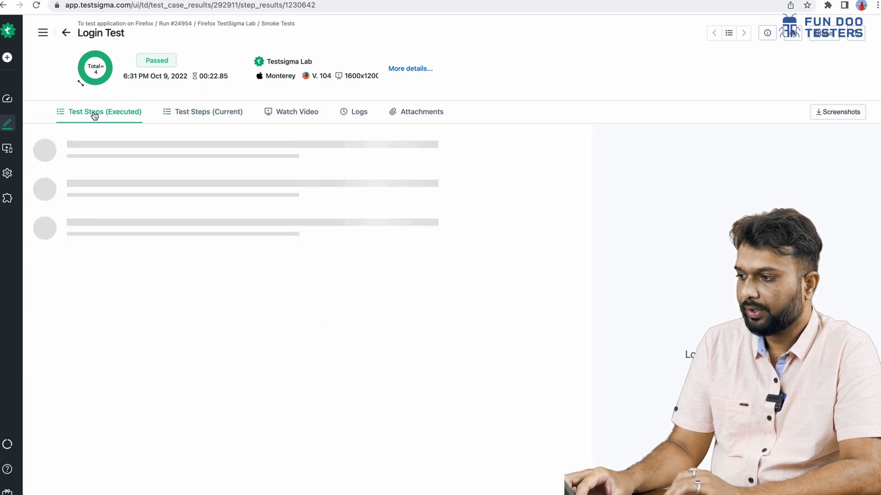
pyautogui.click(63, 33)
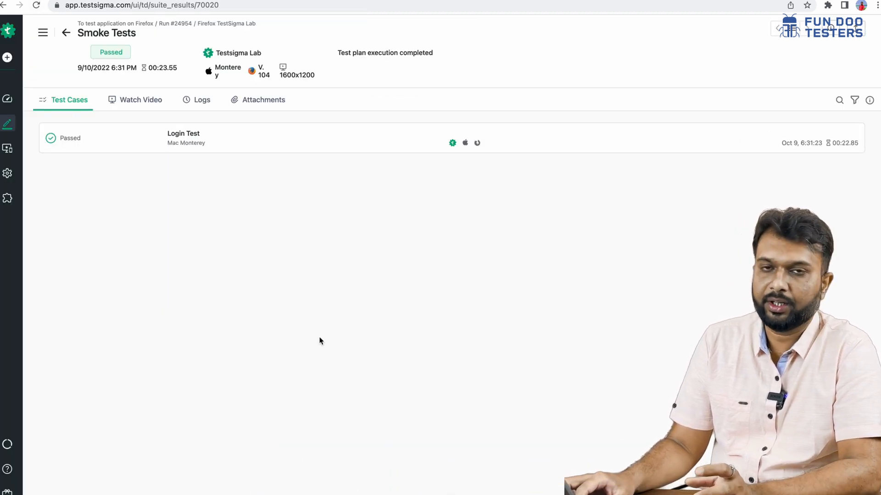
pyautogui.click(66, 32)
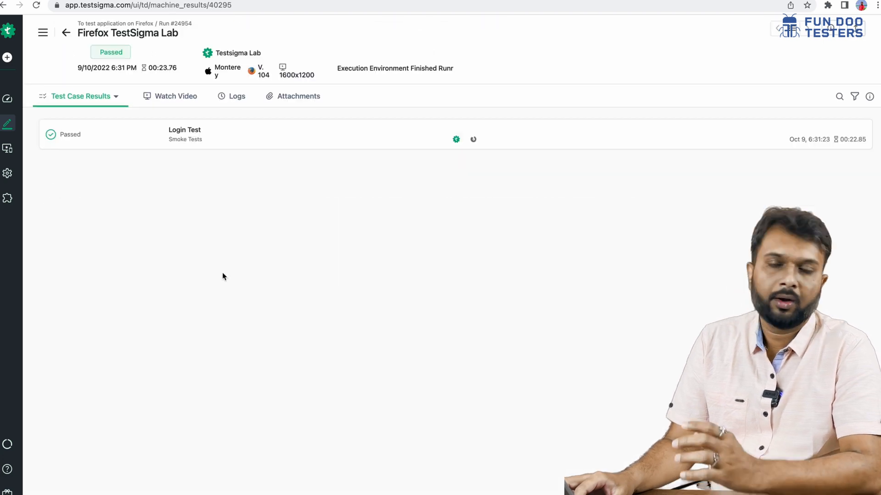